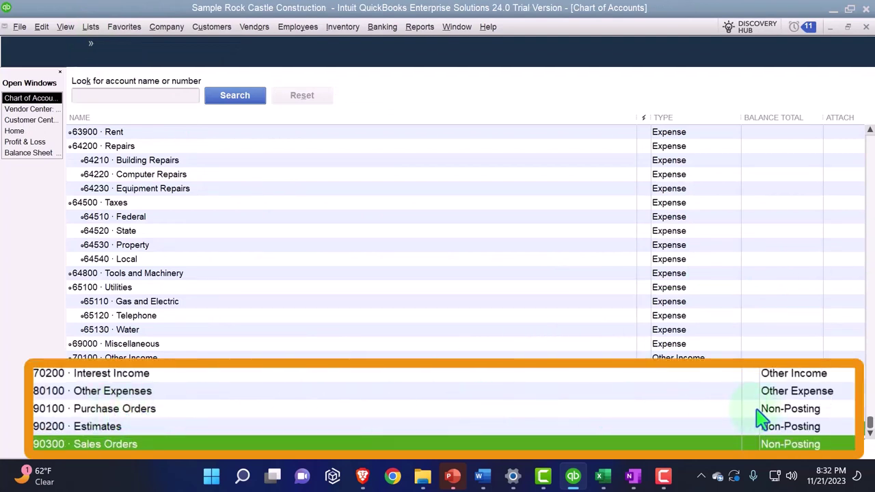
Review the QuickReport of the 90100 Purchase Orders account and the Open Purchase Orders Detail report, closing each one
double_click(164, 414)
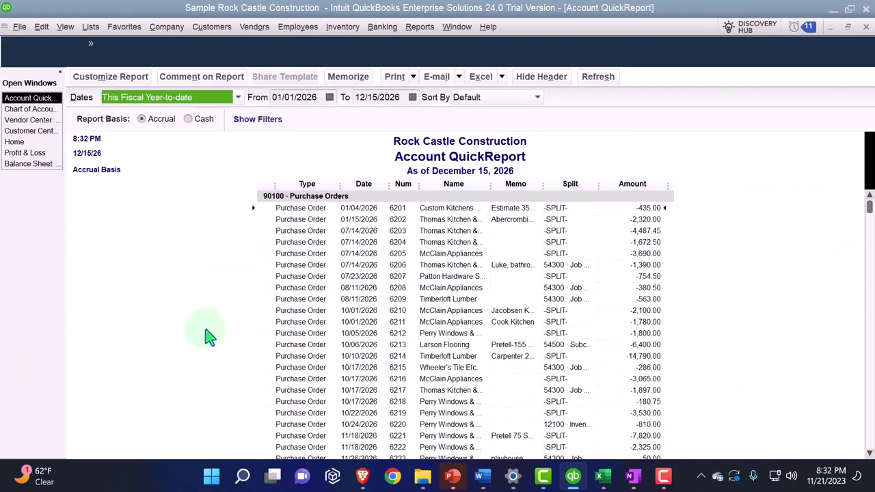
left_click(865, 29)
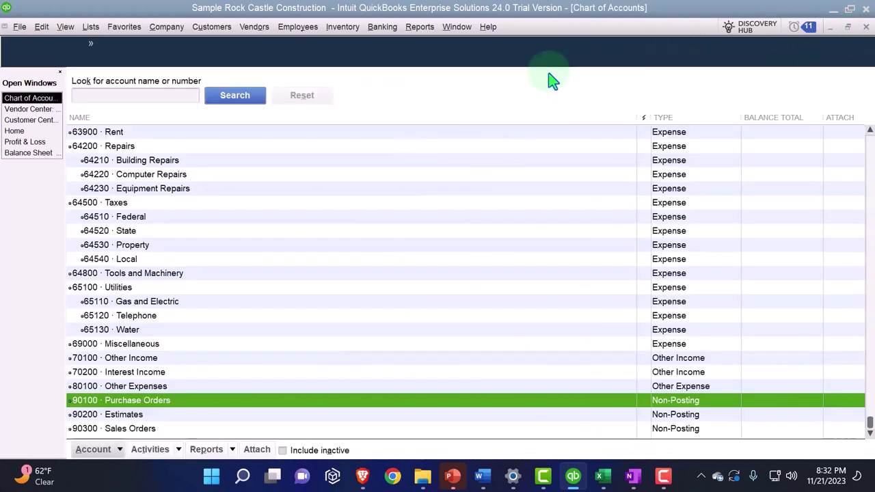
key("alt+r")
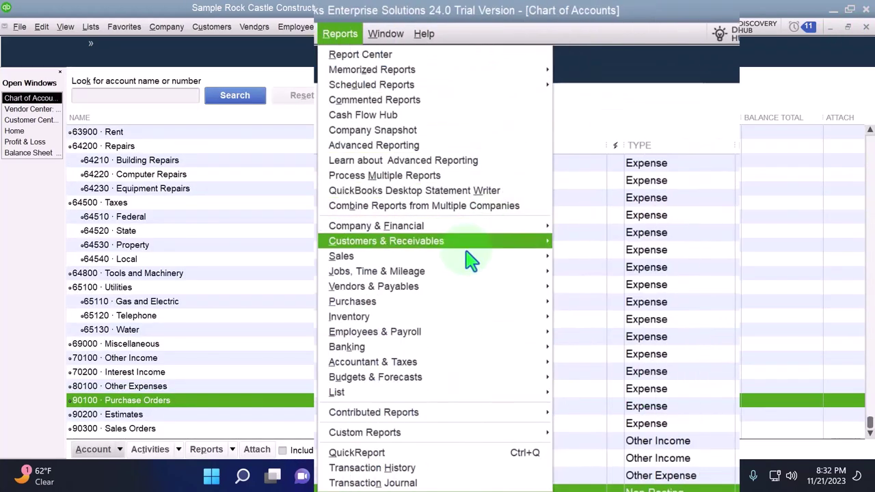
mouse_move(441, 302)
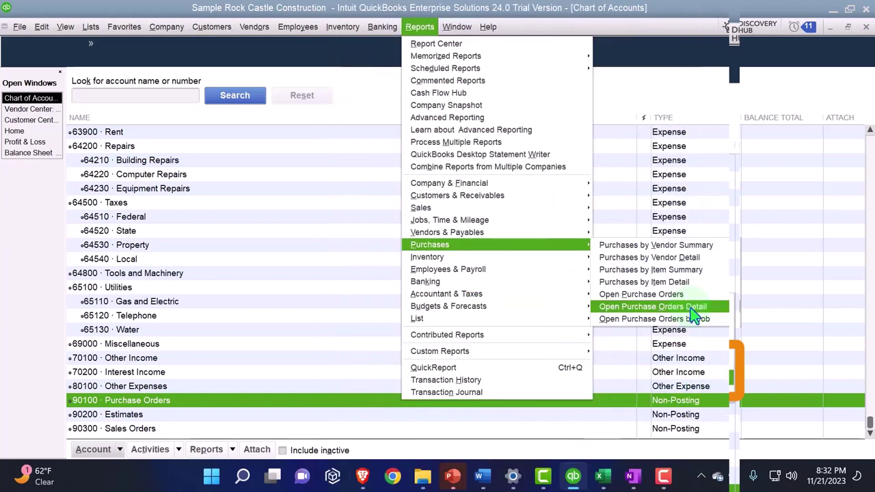
left_click(692, 308)
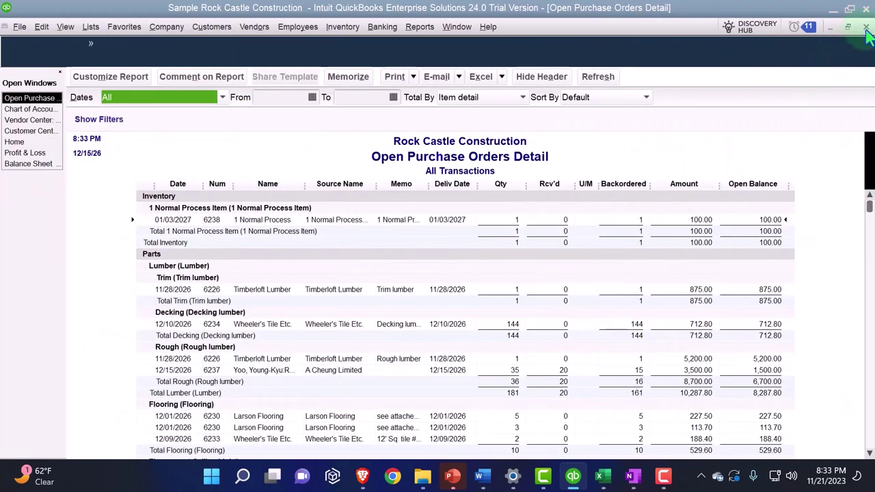
left_click(865, 28)
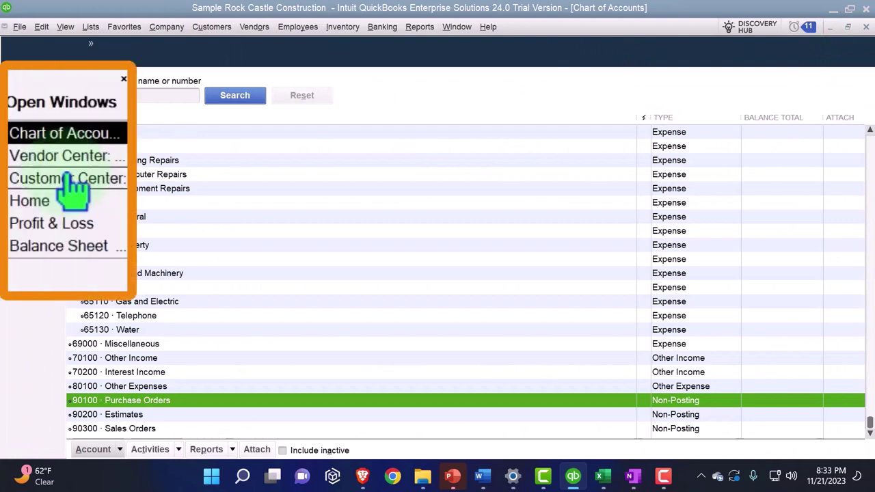
View the open Profit & Loss and Balance Sheet reports and return to the Home page flowchart
left_click(27, 224)
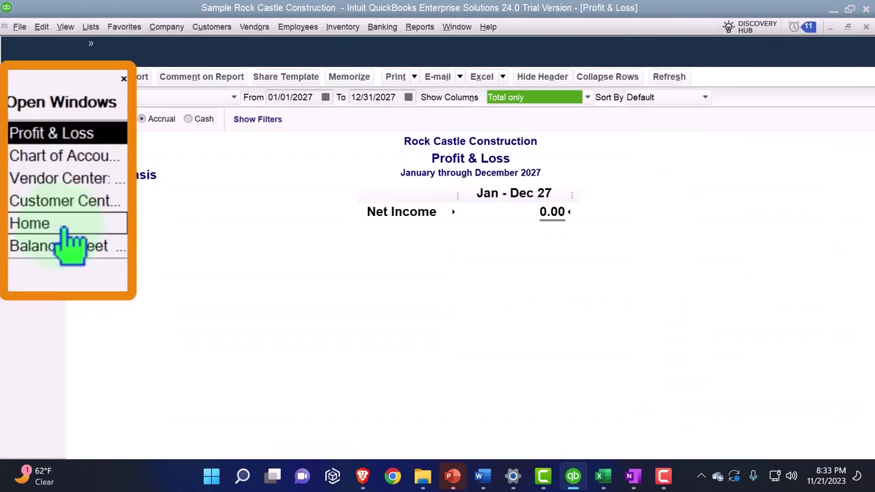
left_click(72, 248)
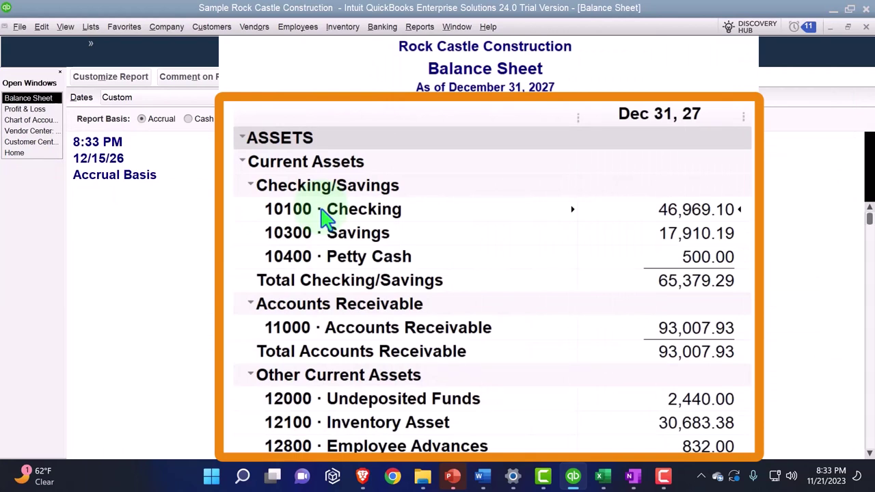
left_click(24, 154)
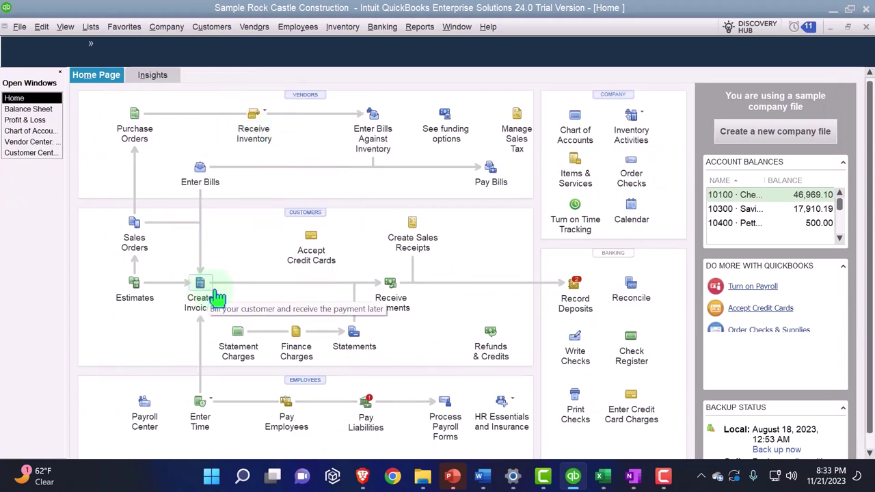
Switch to the 1125 Normal Cycle workbook in Excel and set the Windows display scale to 125%
mouse_move(607, 478)
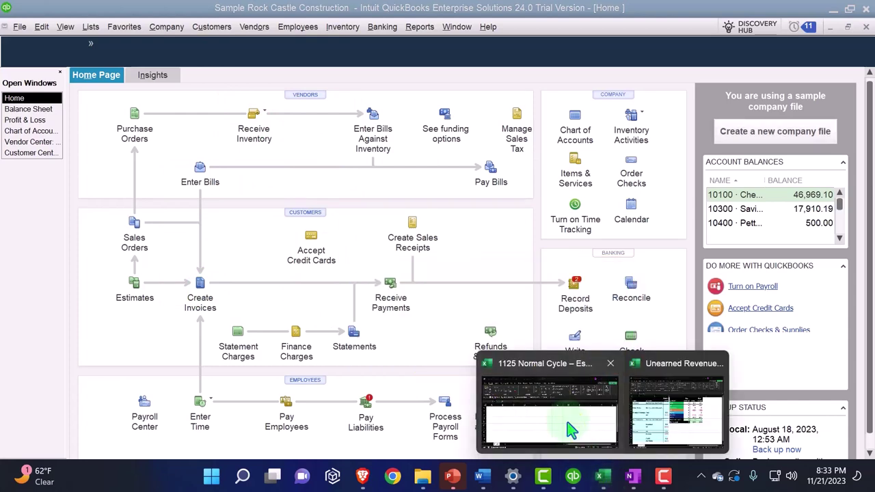
left_click(567, 422)
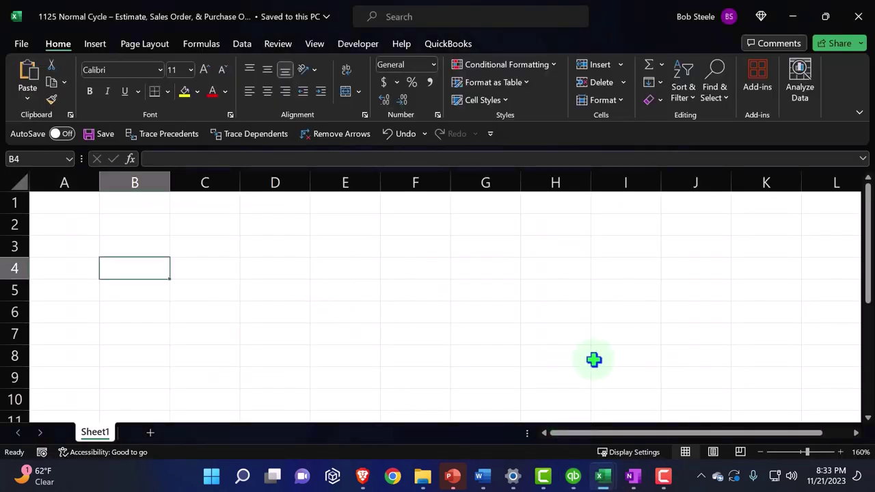
left_click(512, 476)
left_click(795, 282)
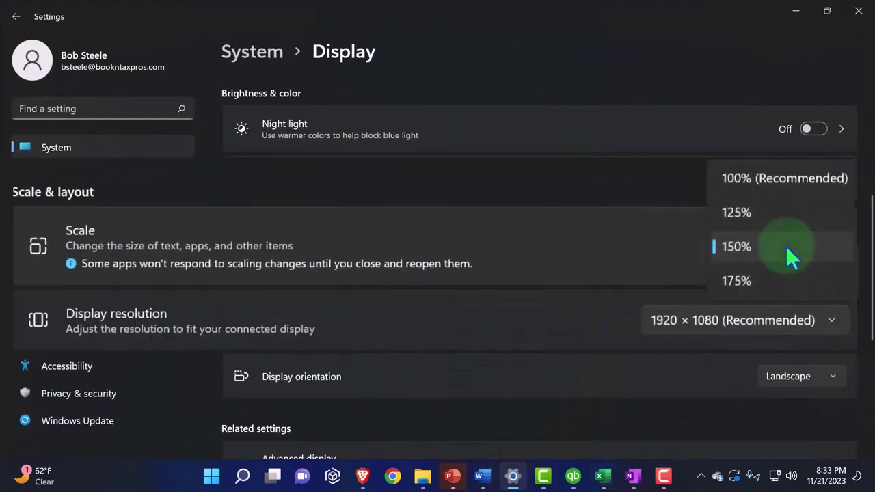
left_click(754, 214)
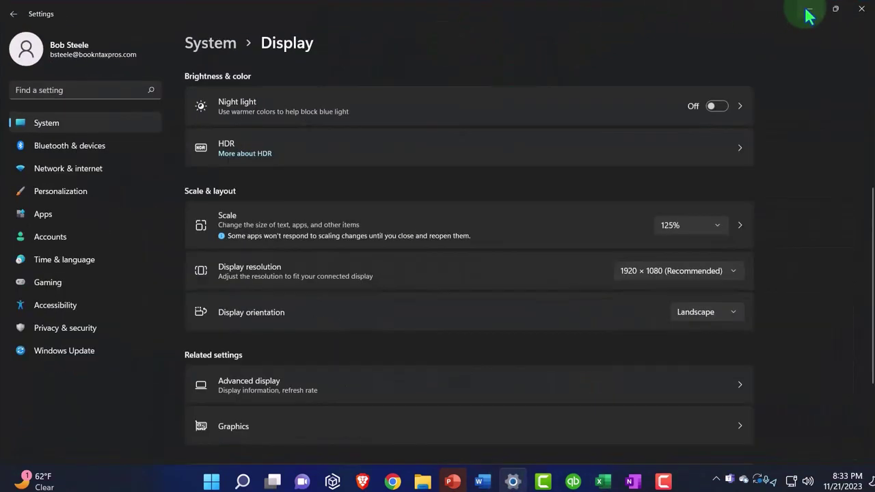
left_click(808, 12)
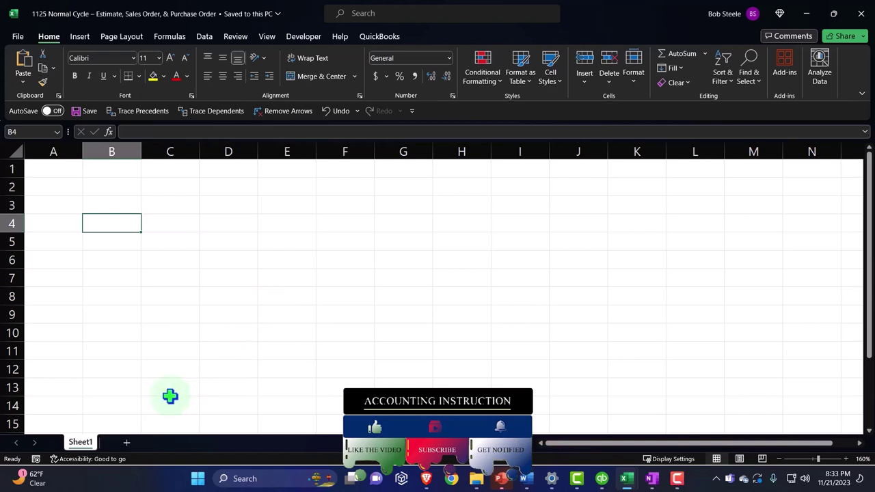
Rename Sheet1 as Normal Process
double_click(80, 442)
type("Normal Proc")
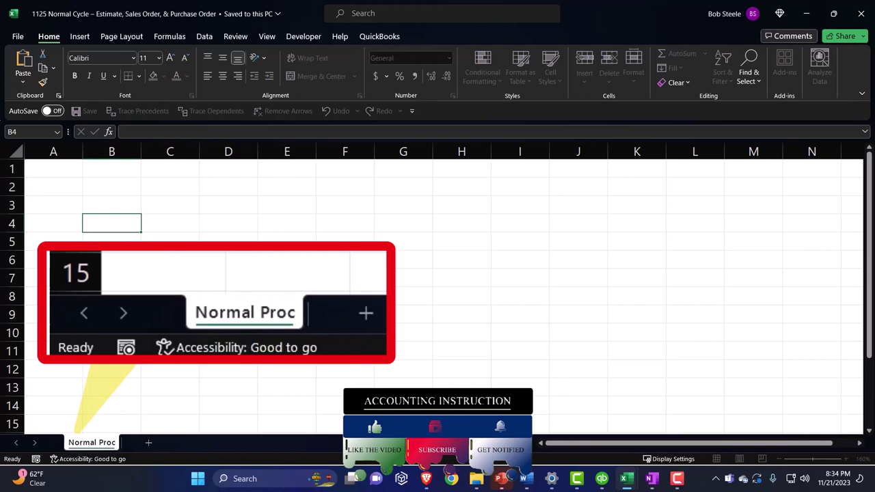
type("ess")
key("Return")
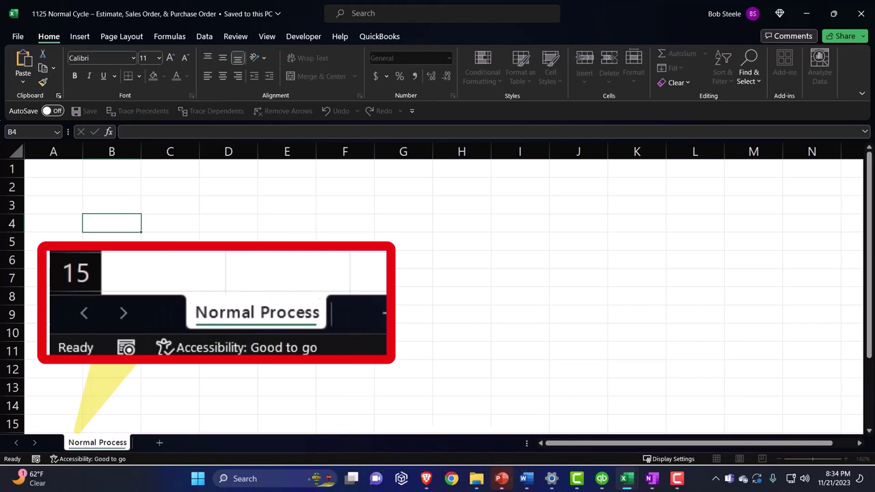
left_click(226, 313)
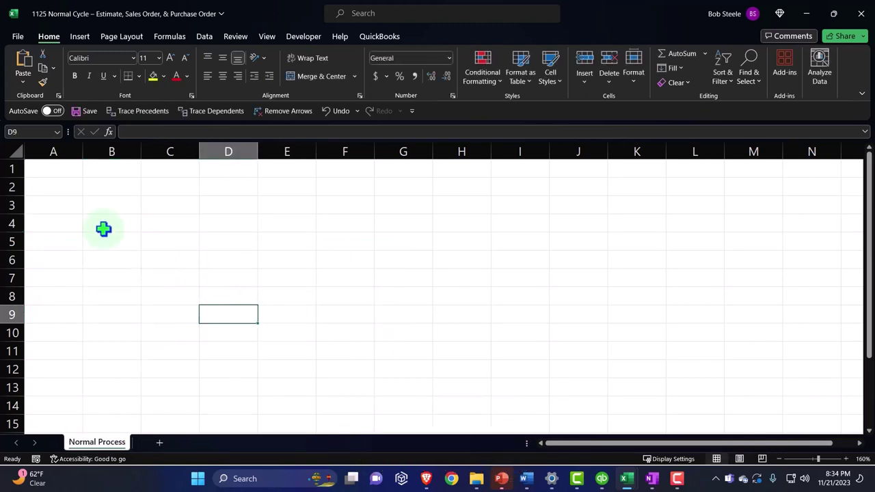
Format the whole sheet as bold Currency with 0 decimal places, no symbol, and negative numbers in red parentheses
left_click(17, 152)
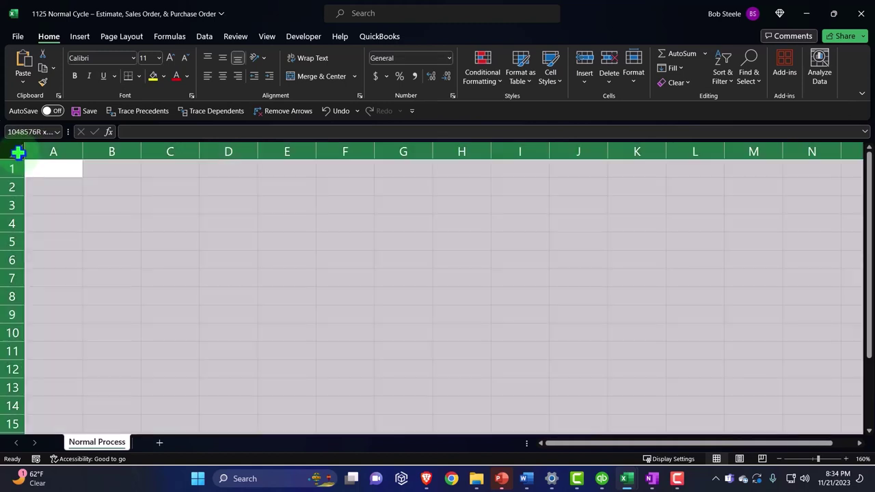
right_click(115, 196)
left_click(161, 363)
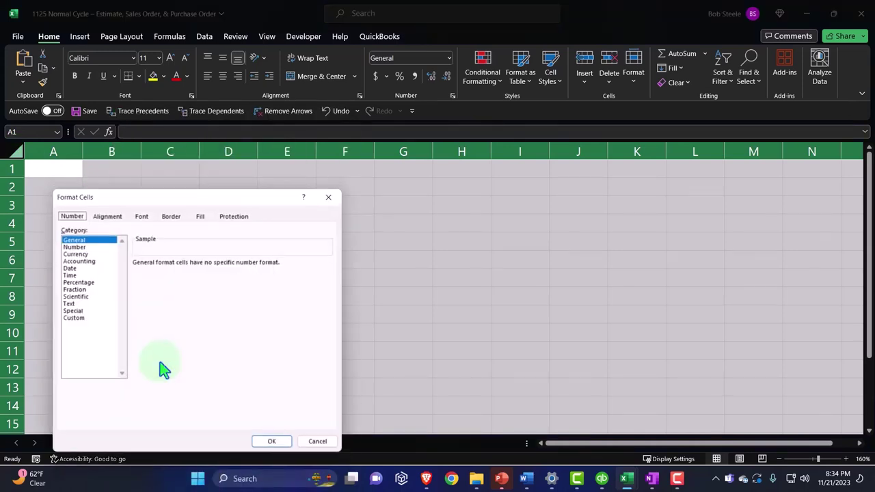
left_click(78, 255)
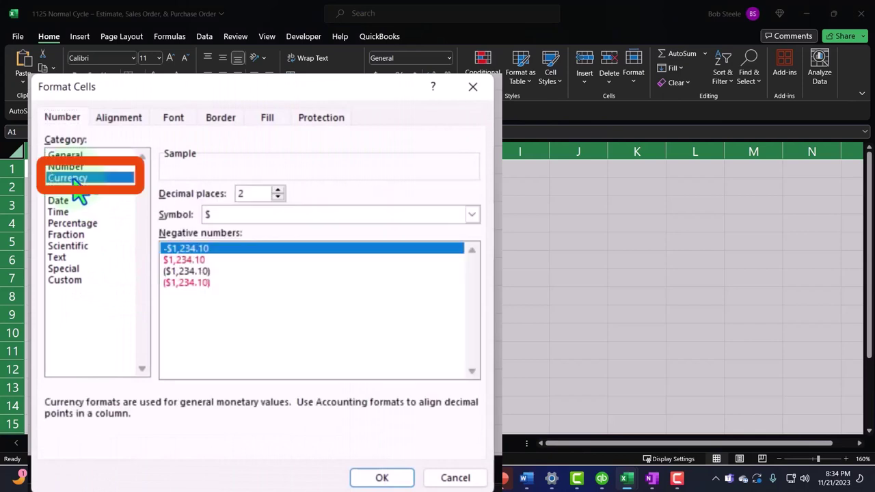
left_click(196, 283)
left_click(278, 196)
left_click(277, 197)
left_click(300, 216)
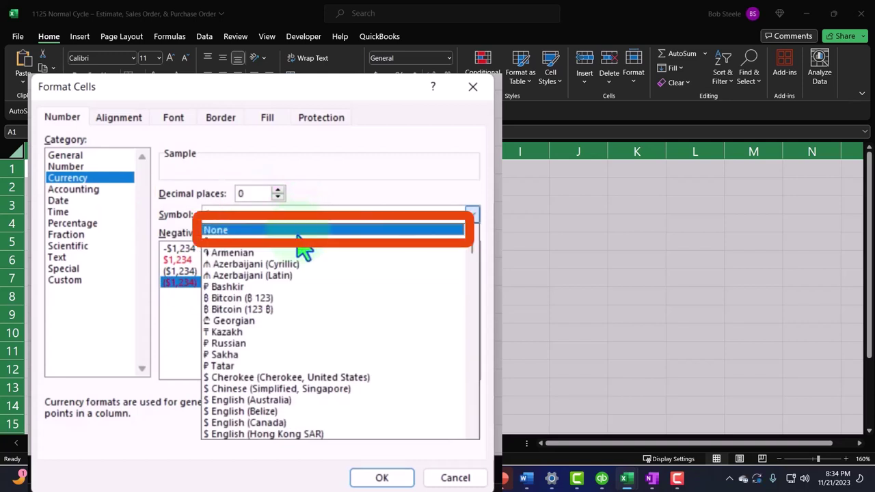
left_click(298, 231)
left_click(384, 478)
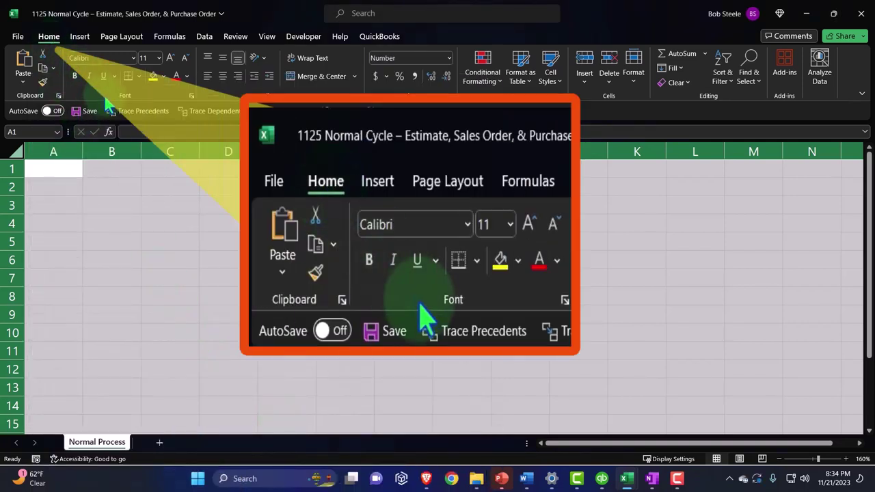
left_click(76, 76)
left_click(63, 167)
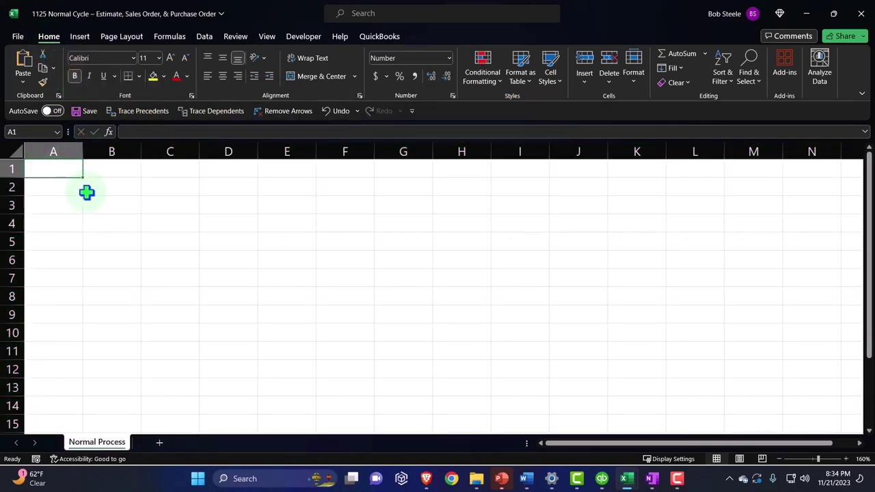
Enter the column headers Form in A1 and Account in B1
type("Form")
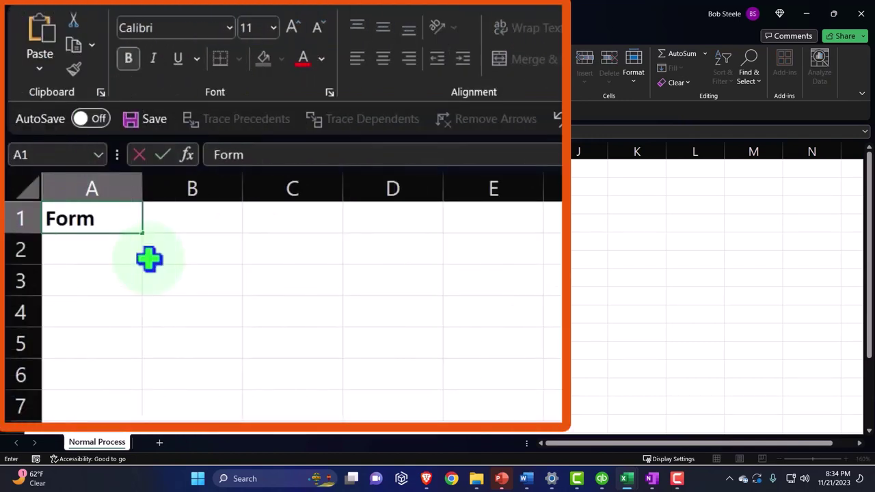
key("Tab")
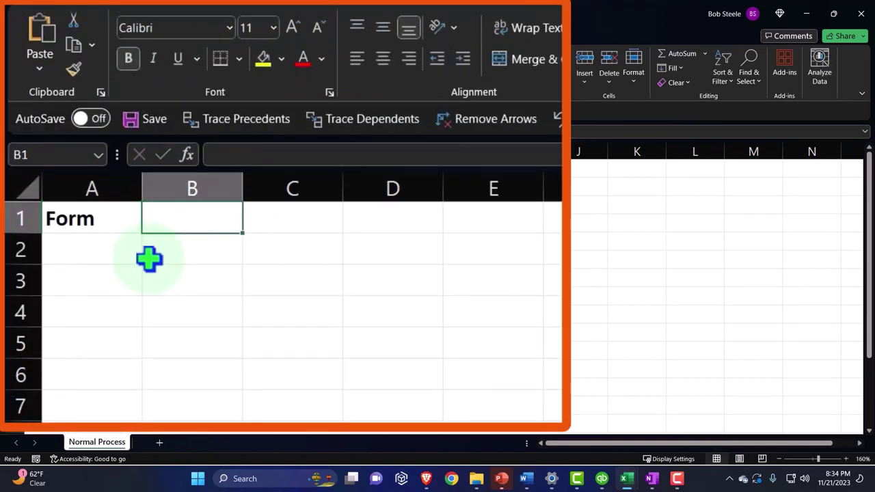
type("E")
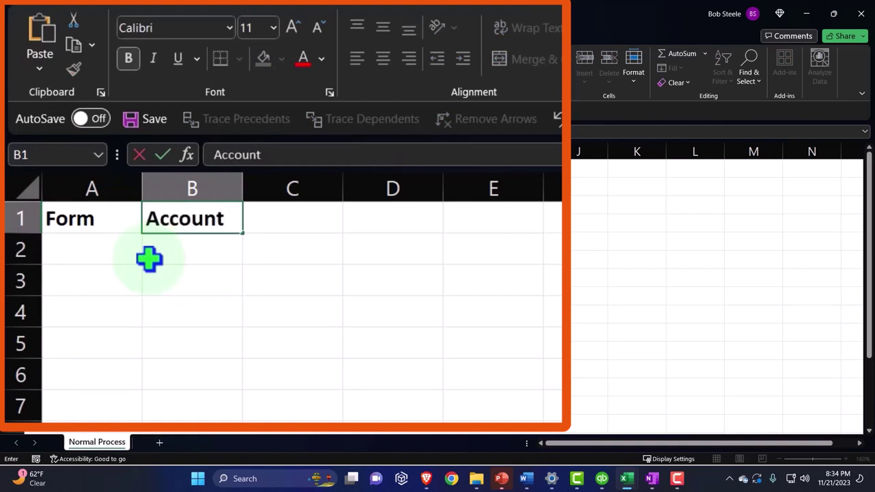
key("Return")
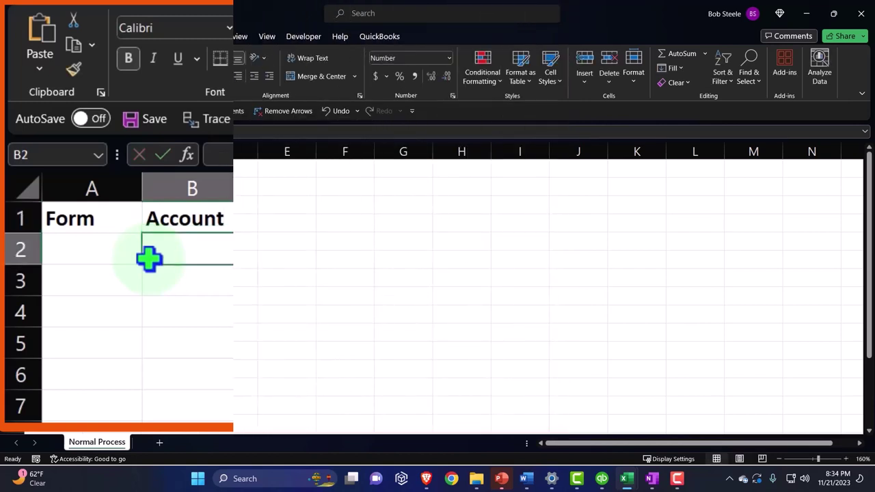
Enter the two-line header Debit/ in C1 and (Credit) in C2, and move the Form and Account headers down to row 2
key("Right")
key("Up")
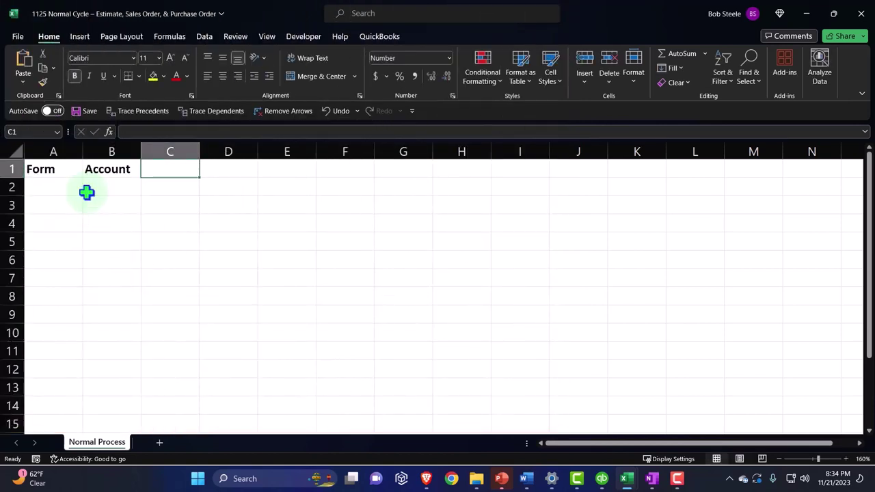
type("Debit/")
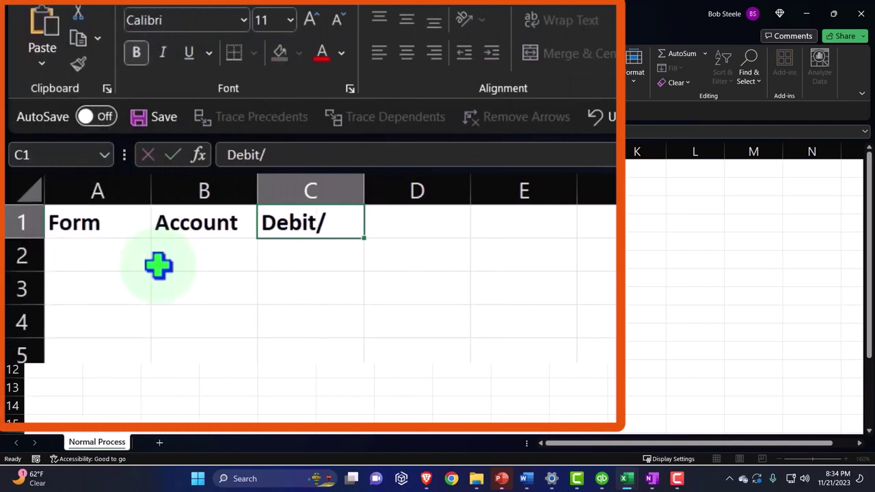
key("Return")
type("Cridit")
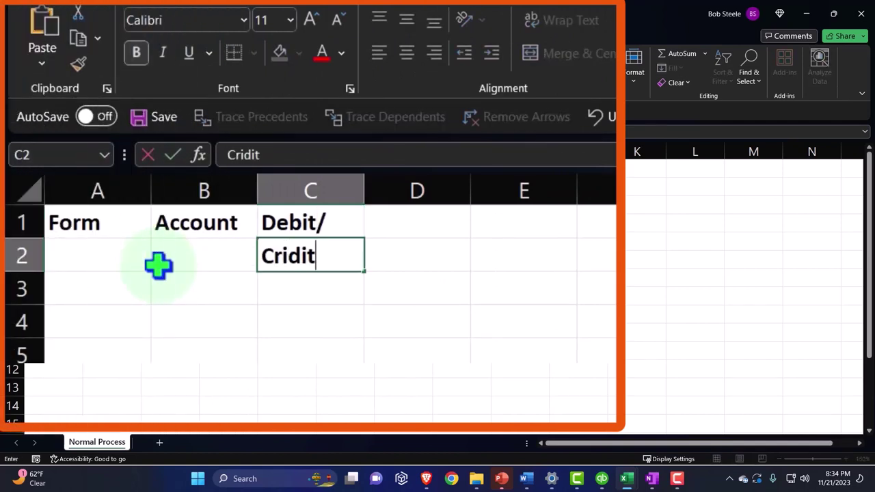
left_click(286, 256)
key("BackSpace")
type("e")
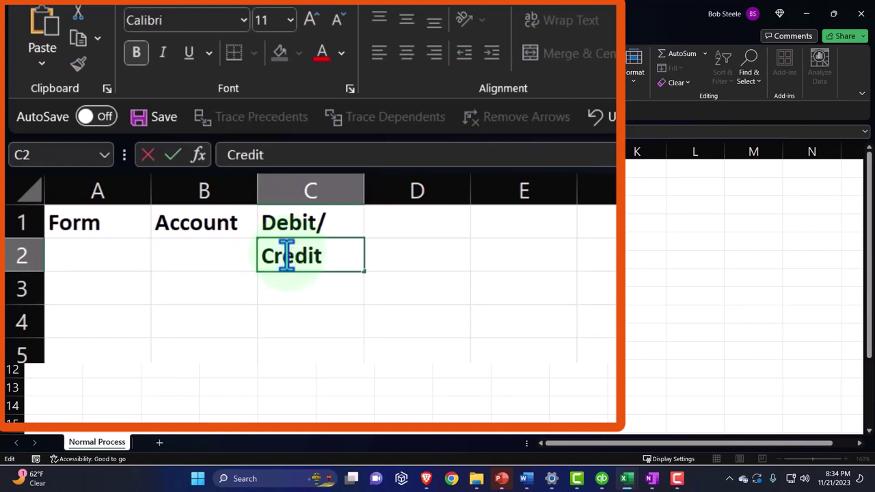
type("(")
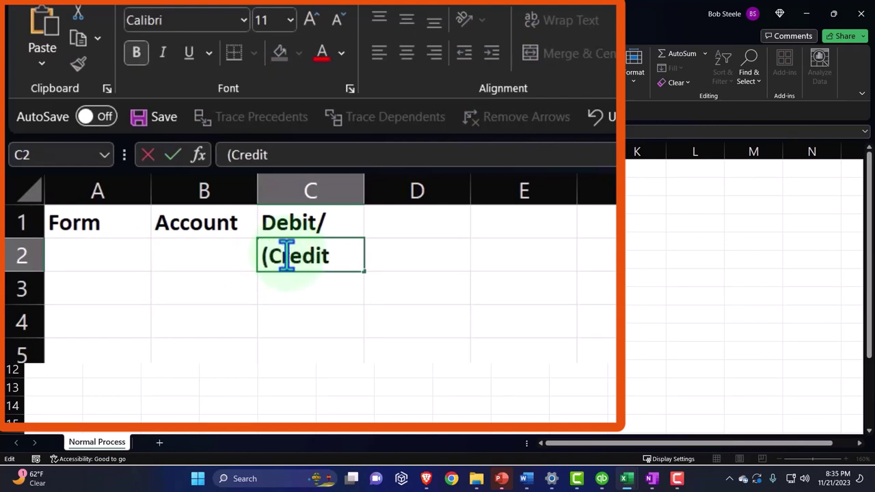
key("Return")
left_click_drag(98, 224, 117, 248)
left_click(121, 313)
Give the header range A1:C2 a black fill with white text, and center the Debit/(Credit) header in C1:C2
scroll(121, 312, "up", 6)
scroll(158, 358, "up", 1)
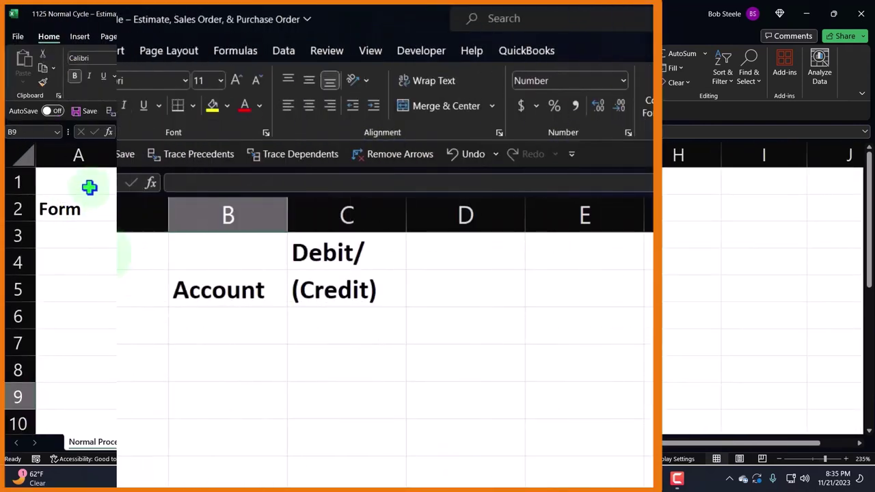
left_click_drag(70, 178, 148, 199)
left_click_drag(205, 276, 322, 289)
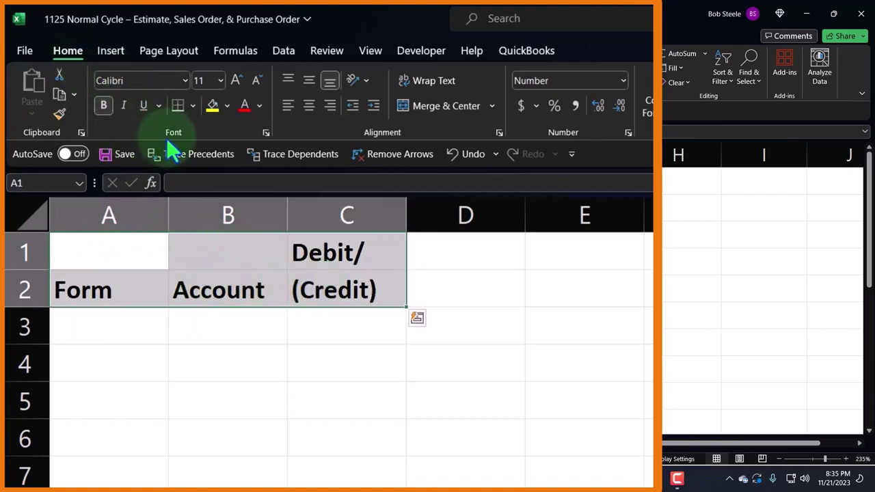
left_click(228, 107)
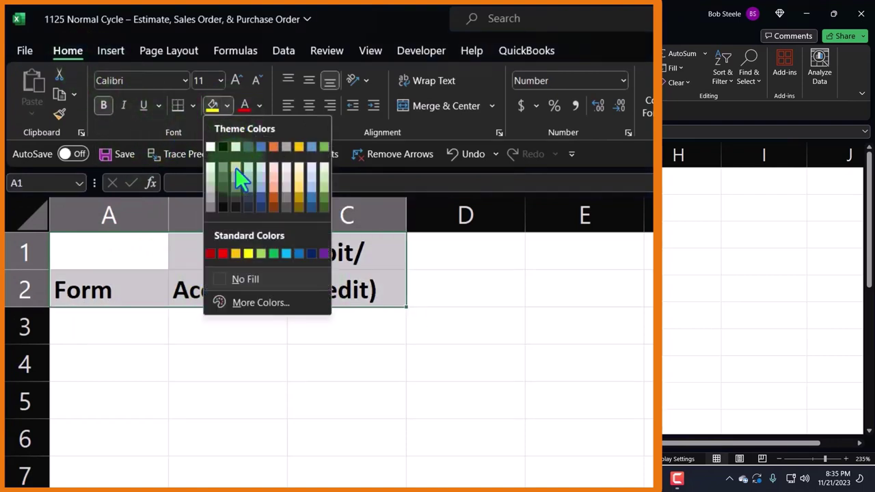
left_click(222, 147)
left_click(259, 106)
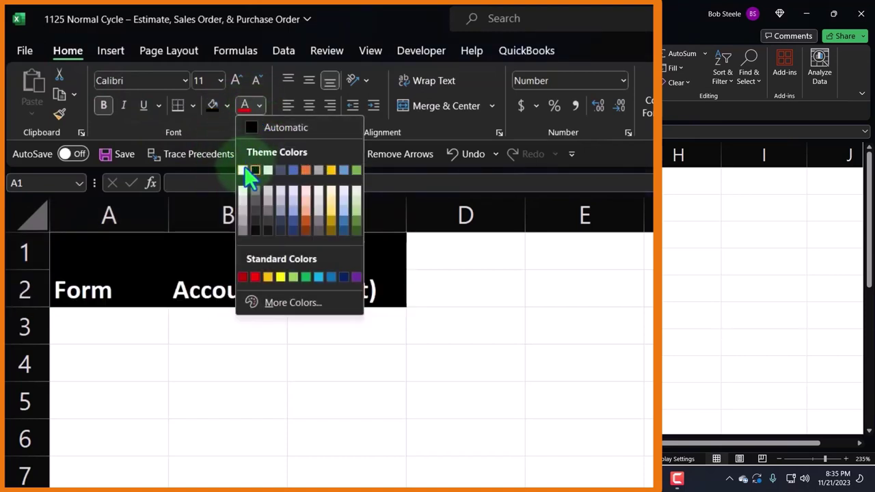
left_click(243, 169)
left_click_drag(317, 242, 303, 264)
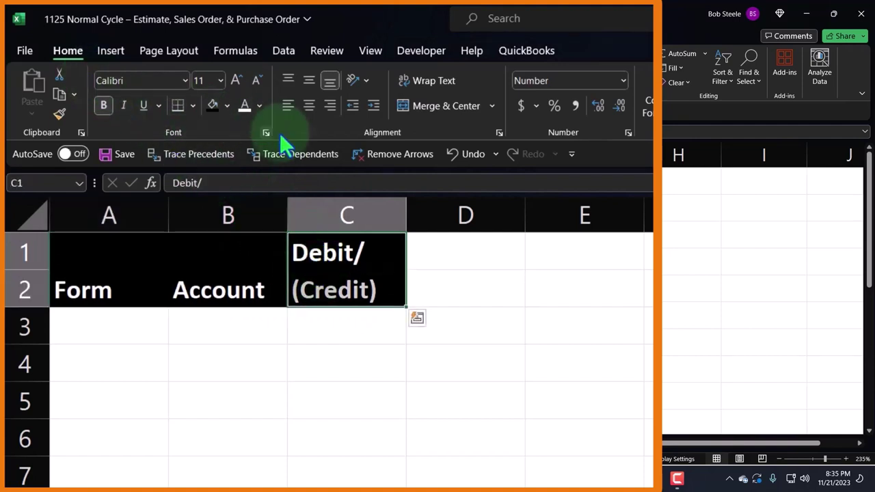
left_click(313, 106)
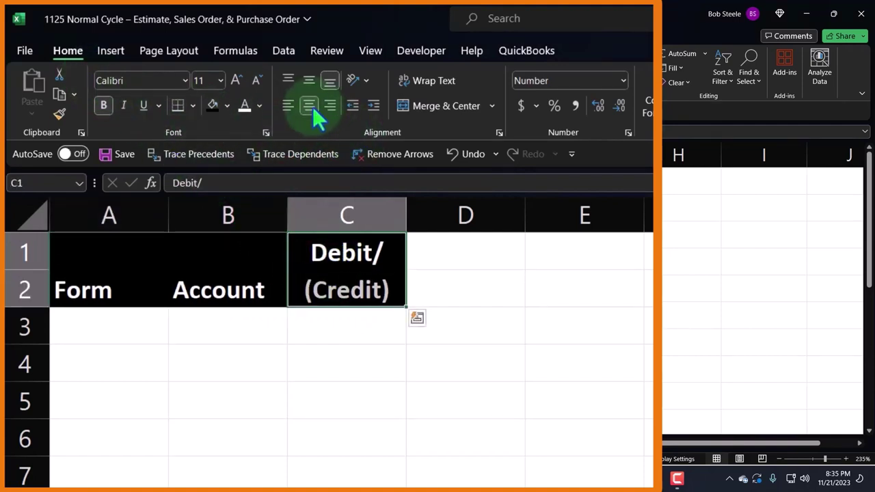
Enter Estimat in A3 and No financial transaction in B3, and widen column B
left_click(125, 333)
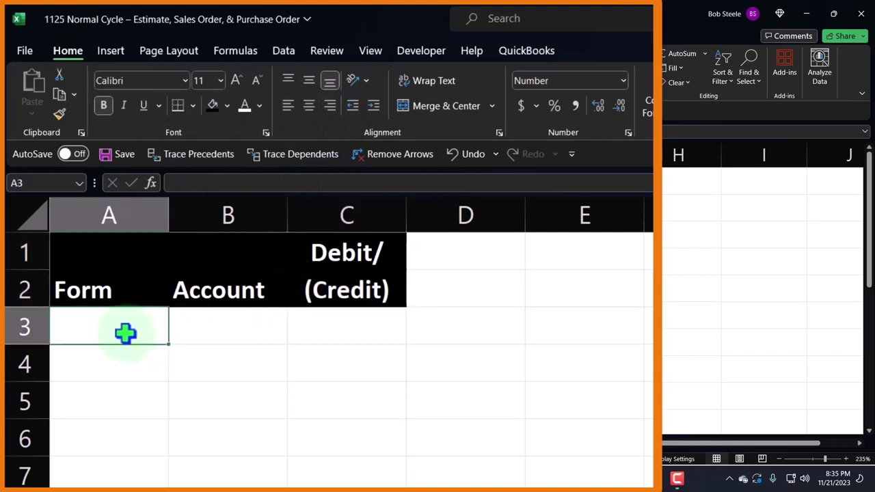
type("Esti")
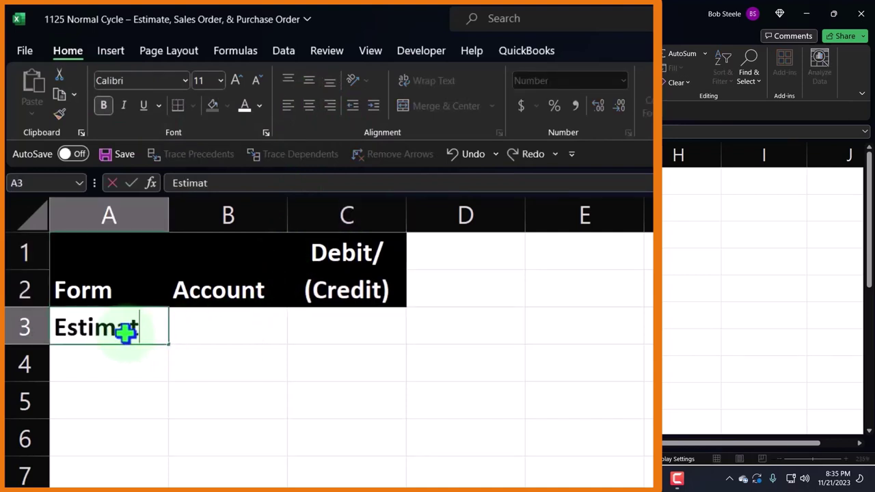
type("mat")
key("Tab")
type("No")
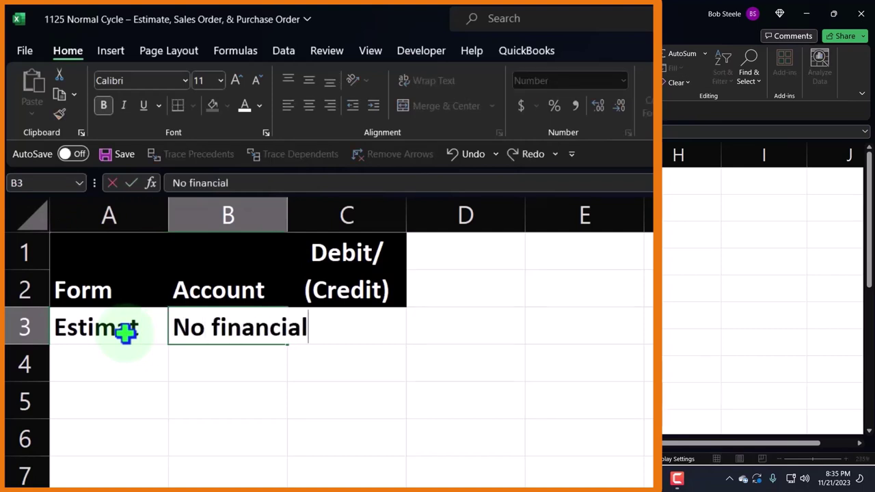
key("BackSpace")
key("BackSpace")
key("BackSpace")
type("n")
key("Return")
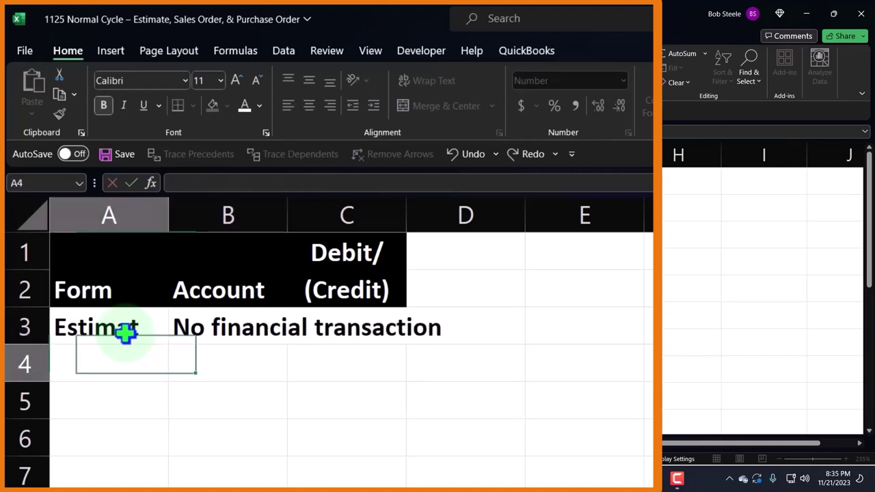
left_click_drag(288, 215, 361, 220)
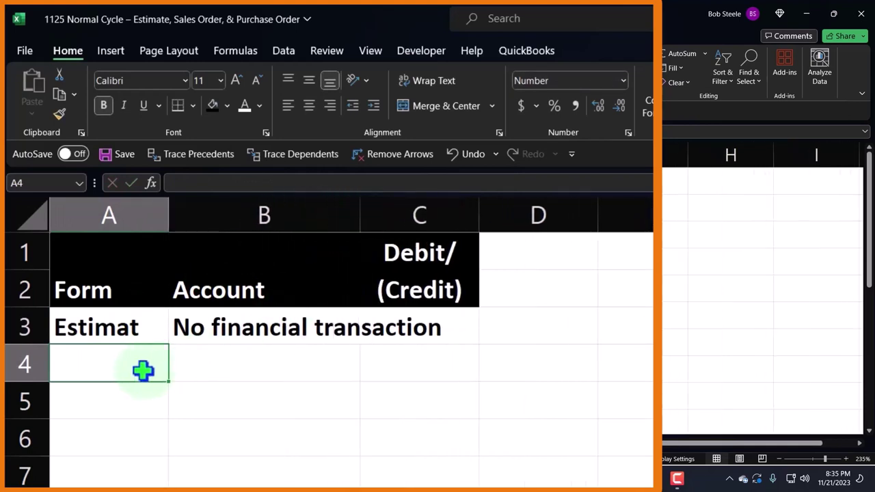
Enter Sales Order in A4 and move it down to A5, leaving a blank row under the estimate
type("Sale3s")
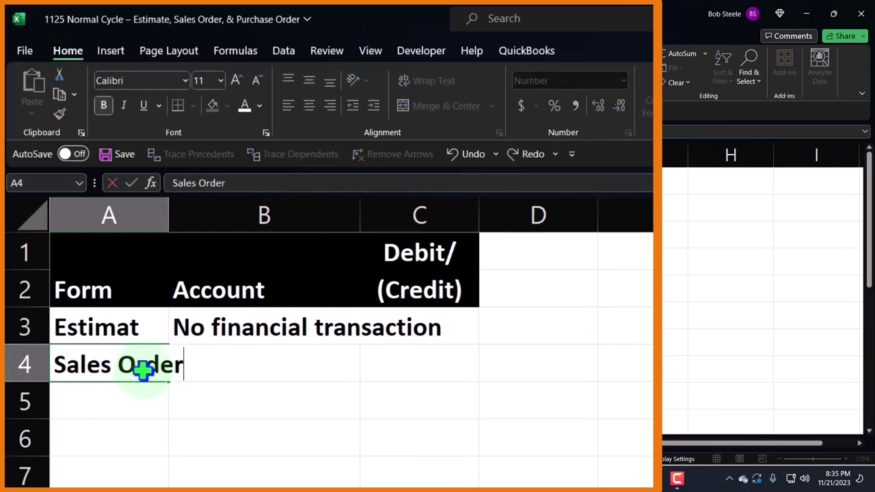
type(" Order")
key("Tab")
left_click(273, 335)
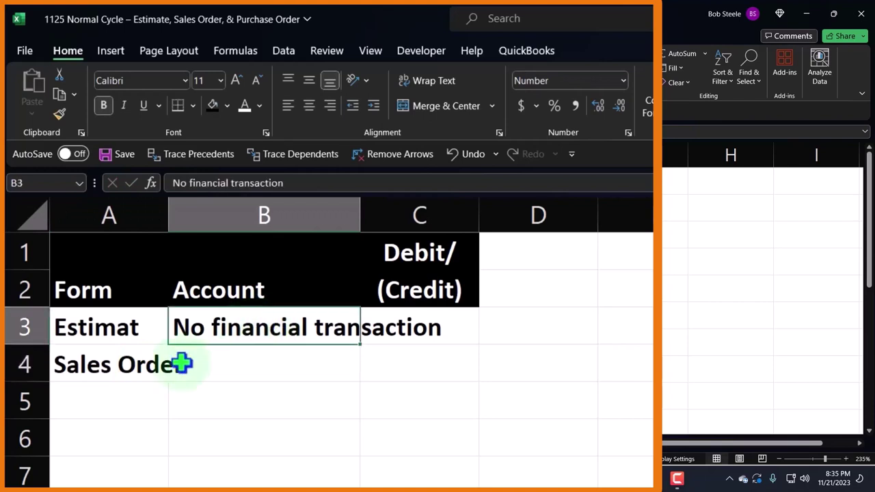
left_click(151, 368)
left_click(146, 385)
left_click(145, 374)
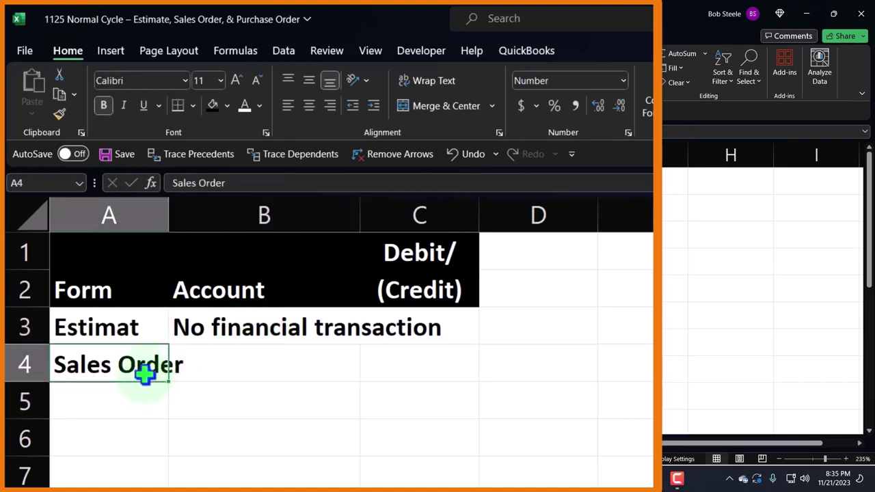
left_click_drag(141, 378, 141, 407)
Copy No financial transaction from B3 to B5, and widen column A to fit the Sales Order label
left_click(218, 332)
key("ctrl+c")
left_click(244, 400)
key("ctrl+v")
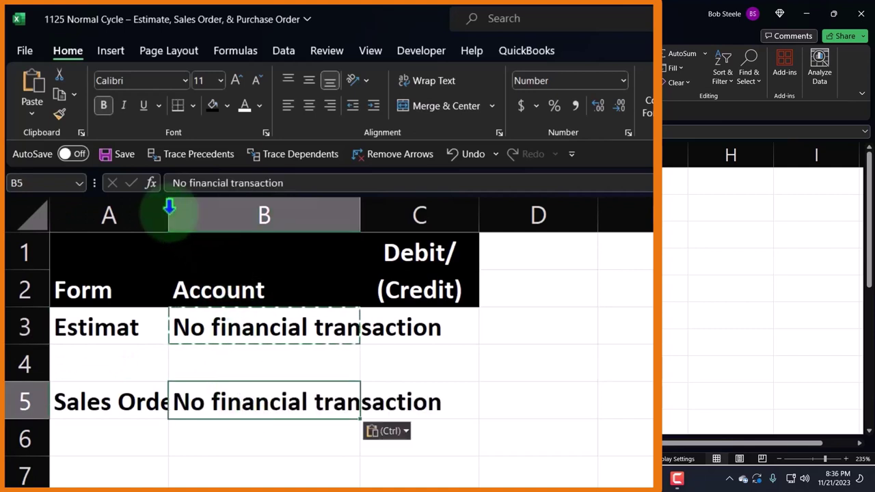
left_click_drag(169, 209, 207, 208)
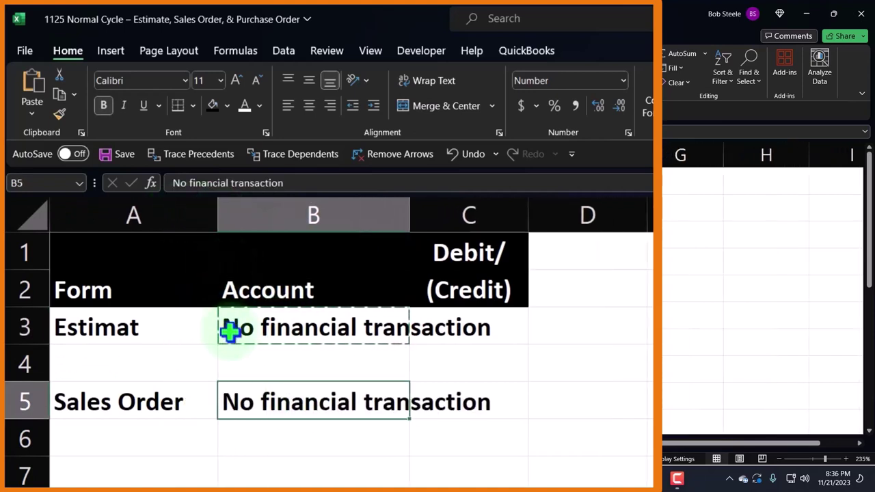
Enter Purchase Order as the form name in A7
left_click(160, 468)
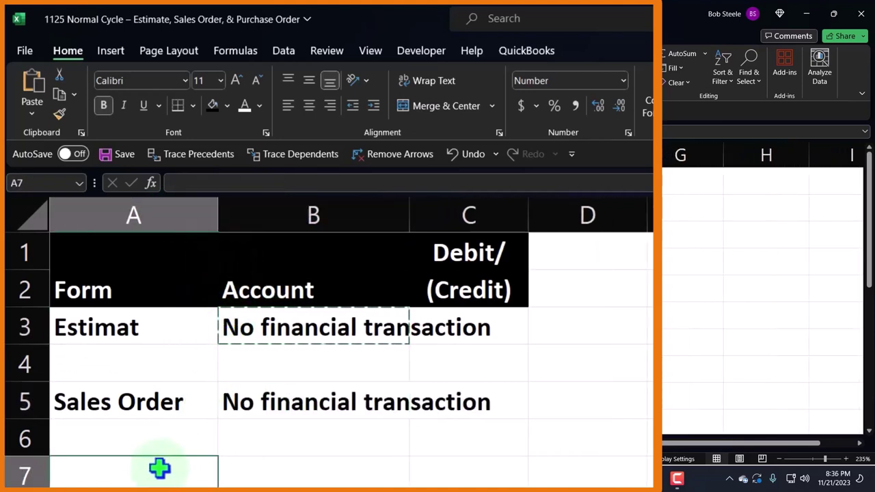
type("Purchase")
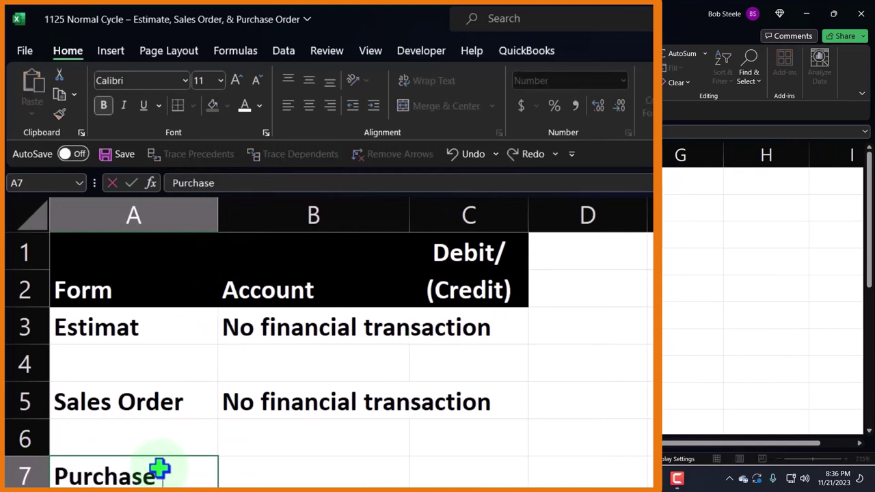
type(" oerd")
key("BackSpace")
key("BackSpace")
key("BackSpace")
type("rder")
key("Tab")
Copy No financial transaction from B5 to B7, and widen column A to fit the Purchase Order label
left_click(277, 403)
key("ctrl+c")
left_click(279, 470)
key("ctrl+v")
left_click_drag(219, 202, 244, 199)
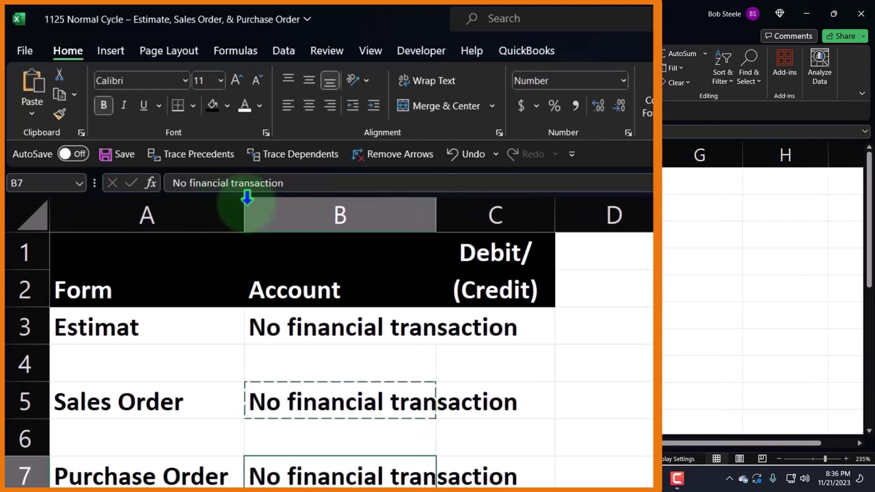
Correct the spelling of the form name in A3 to Estimate
double_click(176, 329)
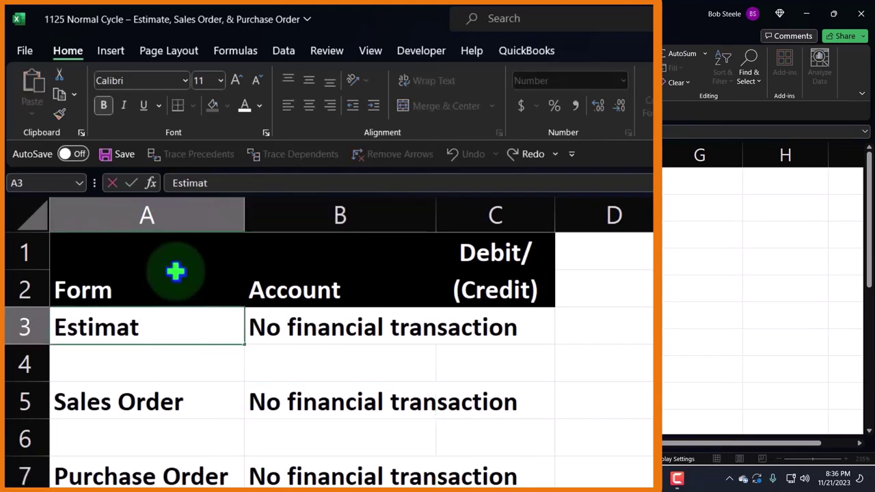
type("e")
key("Return")
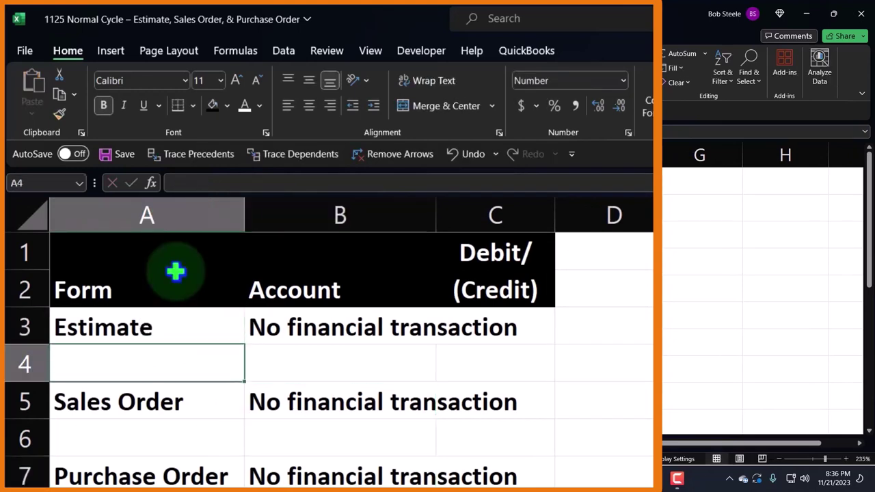
Narrow column D to a thin spacer beside the forms table
key("Right")
key("Right")
key("Right")
key("Right")
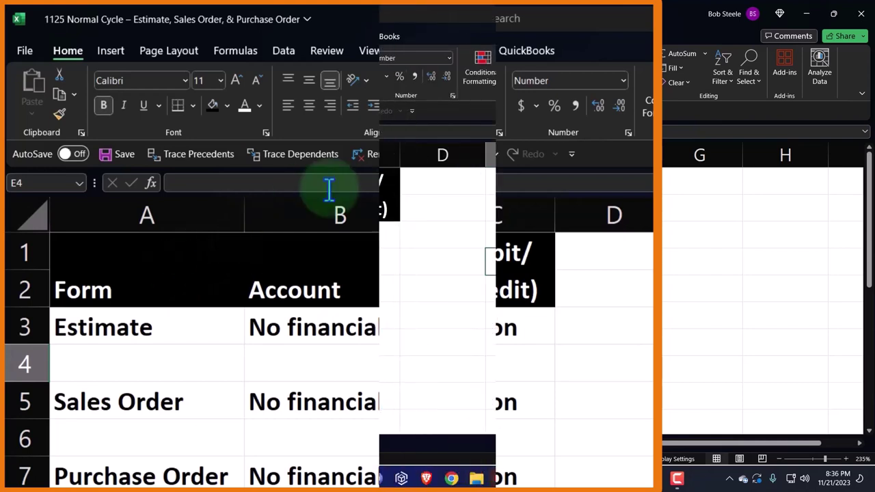
left_click_drag(485, 152, 408, 154)
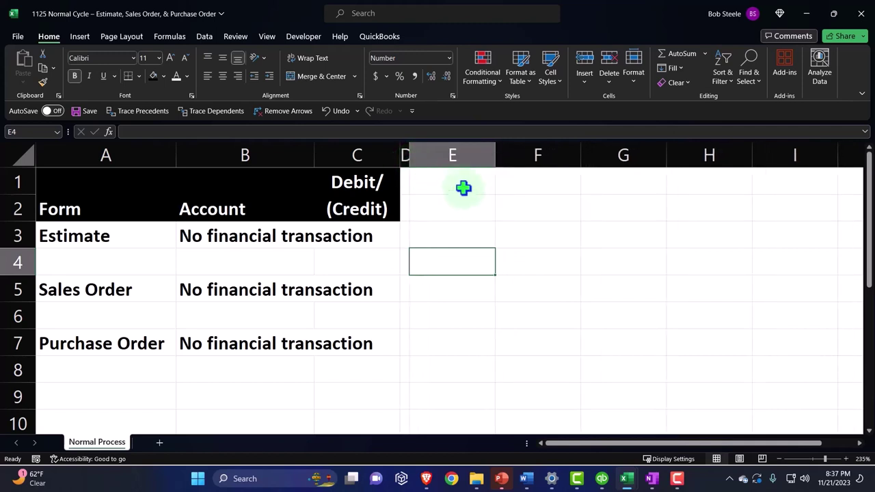
Copy the Account header from B2 to E1 and widen column E
left_click(220, 207)
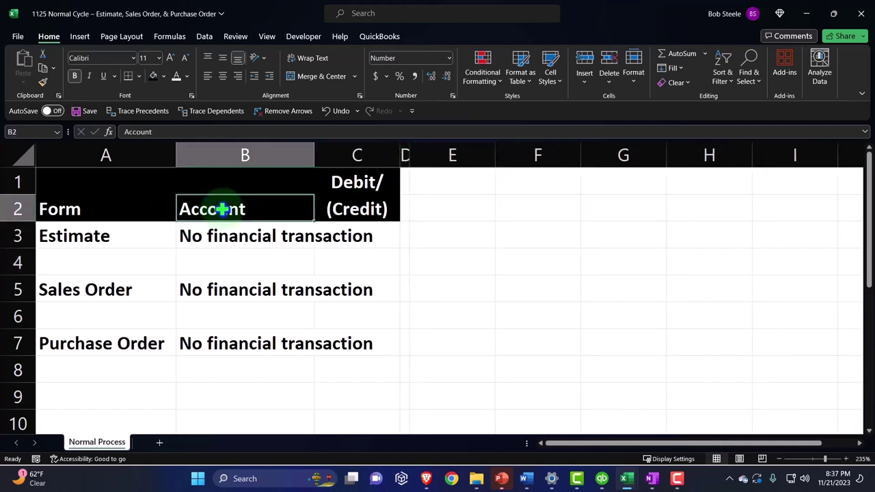
key("ctrl+c")
left_click(451, 175)
key("ctrl+v")
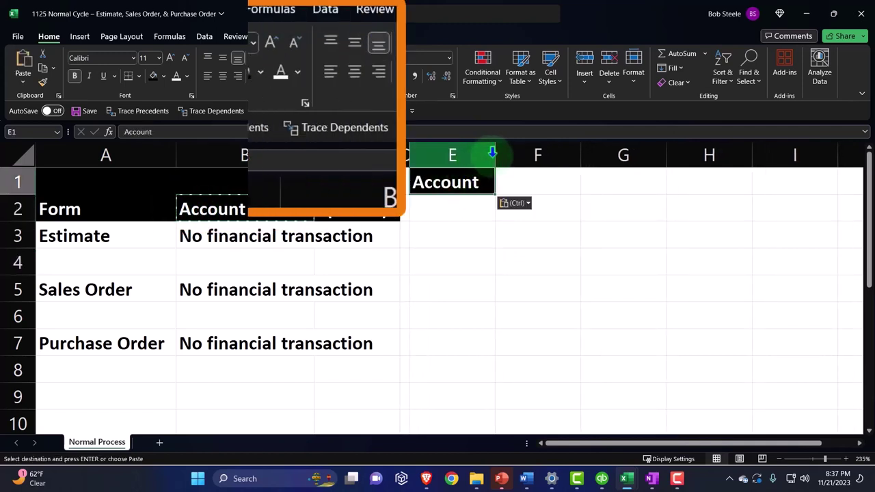
left_click_drag(497, 150, 537, 155)
Enter the headers Beg over Trial Bal in F1:F2, Entries in G2, and End over Trial Bal in H1:H2
left_click(604, 178)
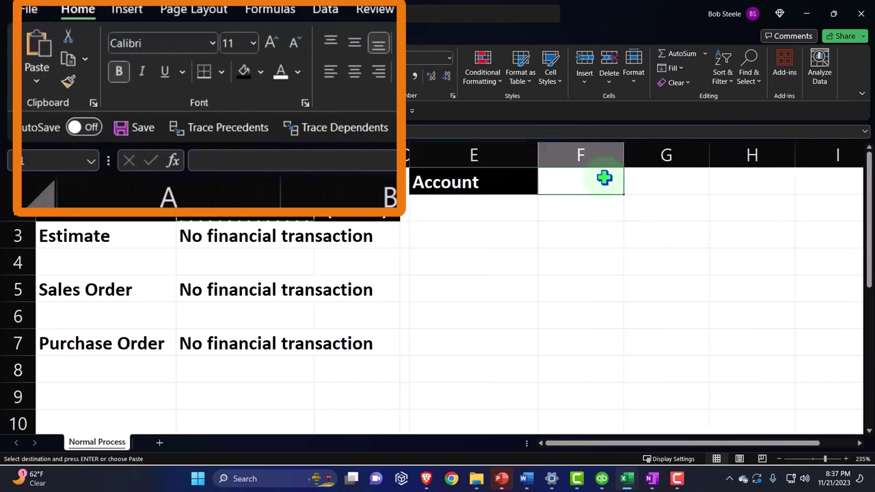
type("Beg")
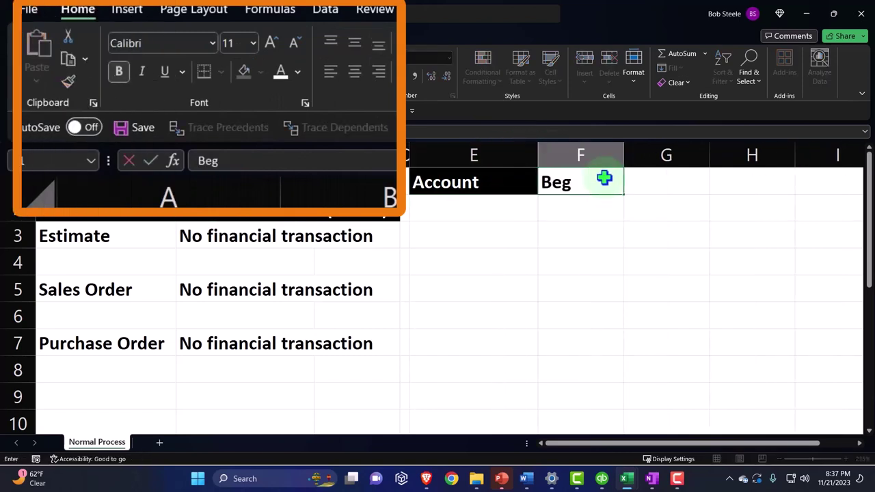
key("Return")
type("Trial Bal")
key("Tab")
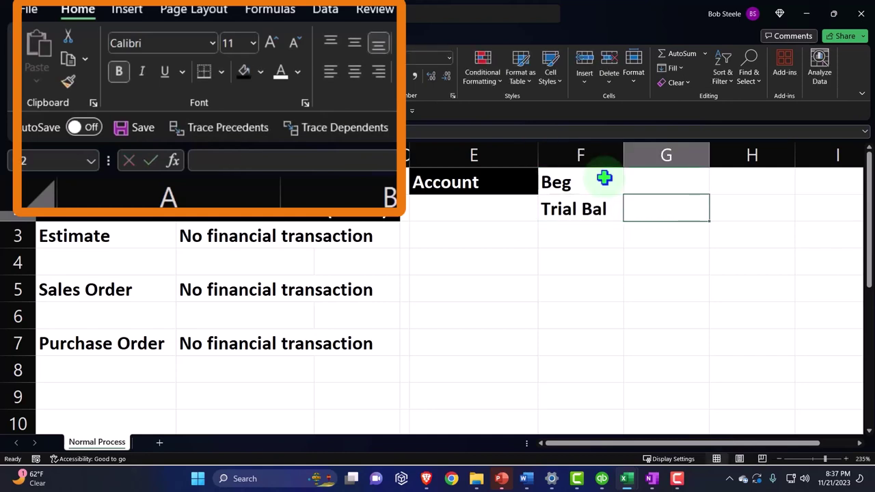
type("Entries")
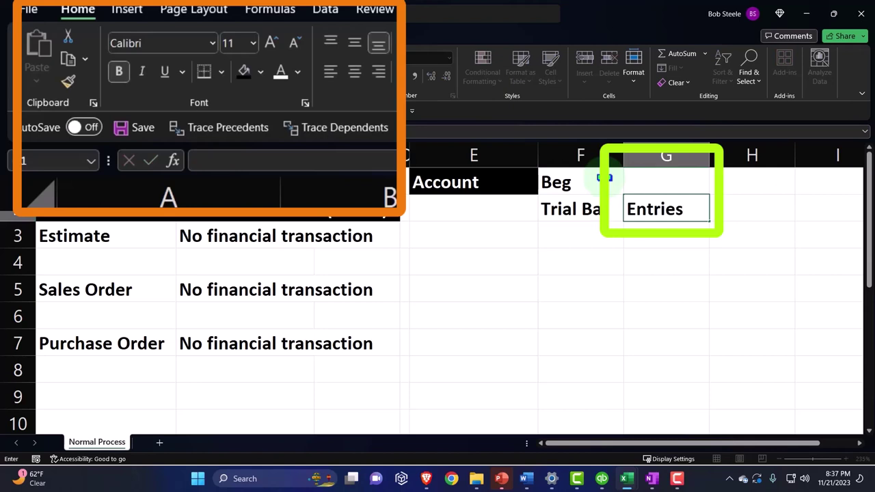
key("Right")
type("End")
key("Return")
type("Trial Balance")
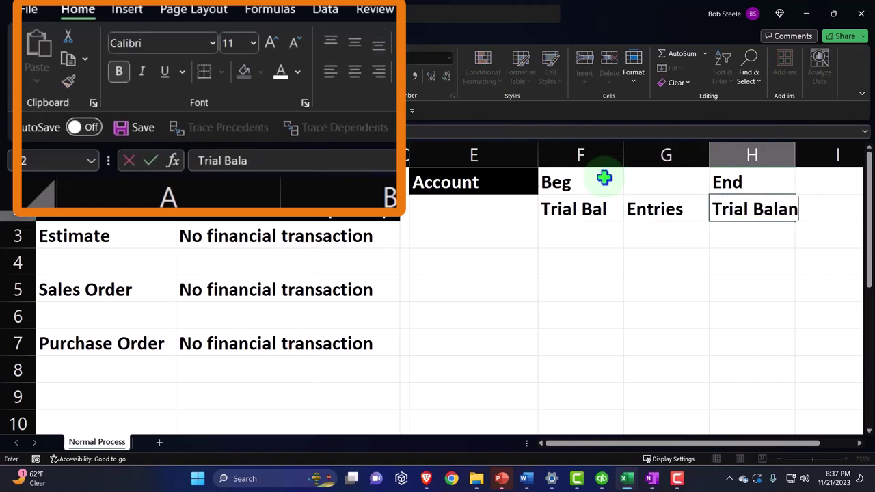
key("Return")
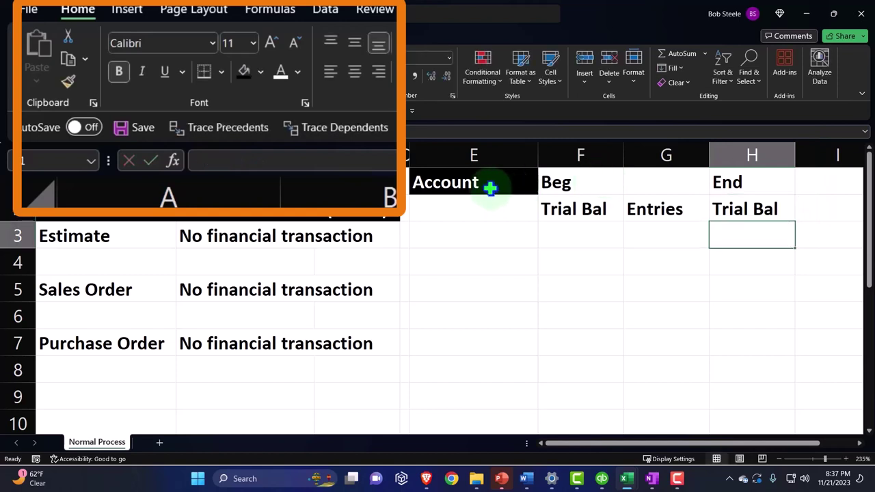
Move the Account header from E1 down to E2
left_click(487, 194)
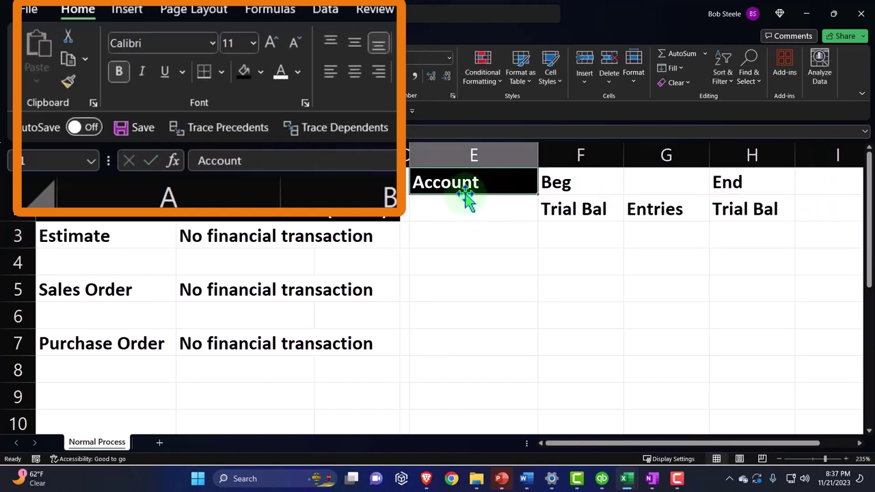
left_click(466, 212)
left_click_drag(467, 212, 464, 211)
Format F1:H2 with a black fill and centered white text, and fill E1 black to complete the header band
left_click_drag(570, 184, 724, 209)
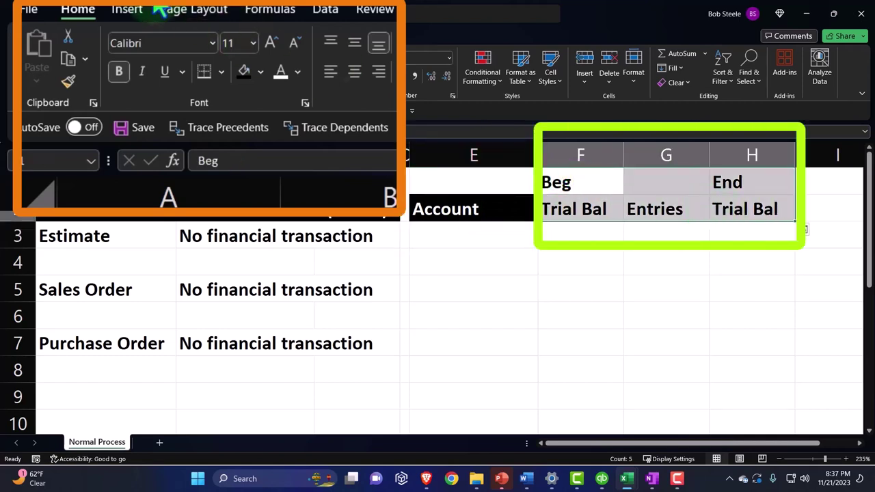
left_click(243, 72)
left_click(281, 73)
left_click(354, 73)
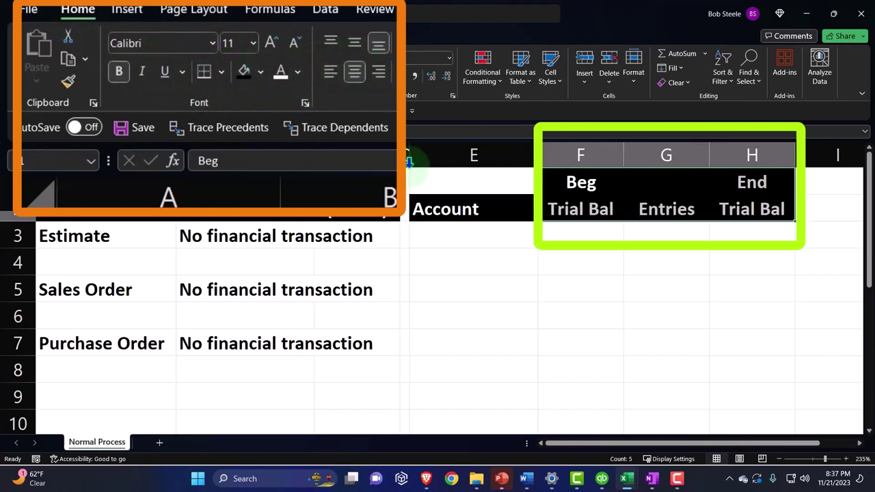
left_click(484, 190)
left_click(246, 74)
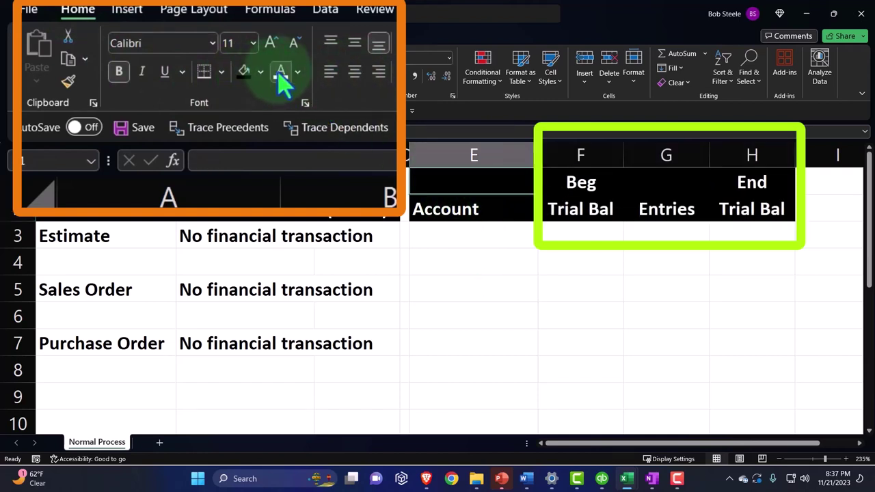
Enter the accounts Cash and Accounts Receivable in E3:E4 and widen column E to fit the names
left_click(580, 340)
left_click(467, 235)
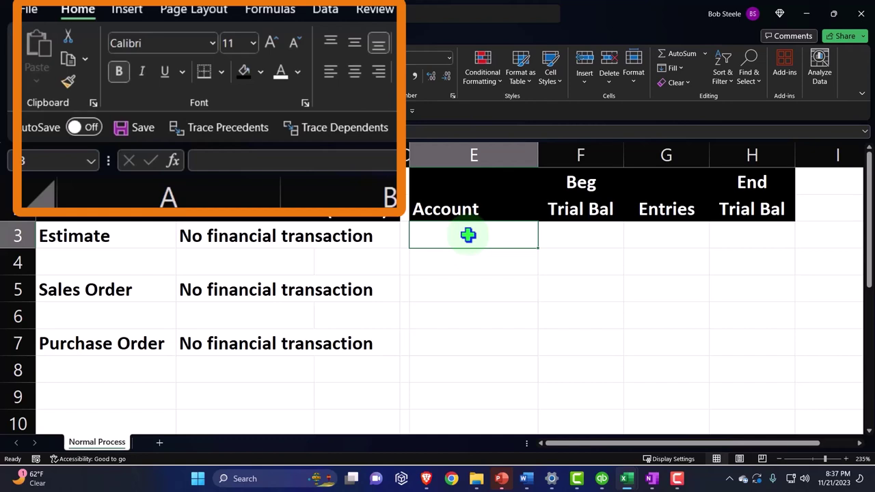
type("C")
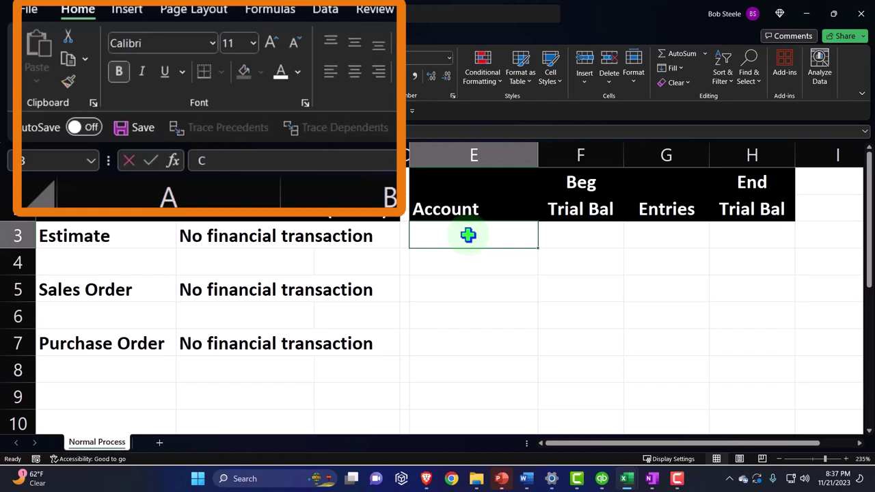
type("ash")
key("Return")
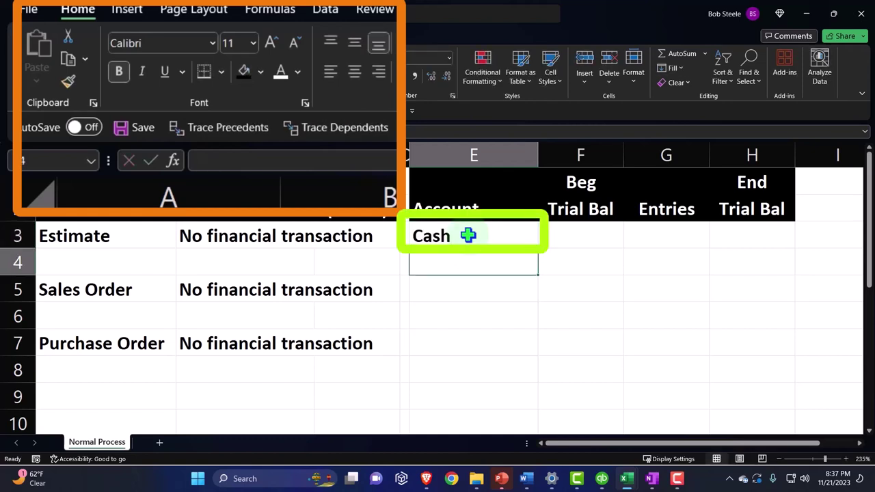
type("Accounts")
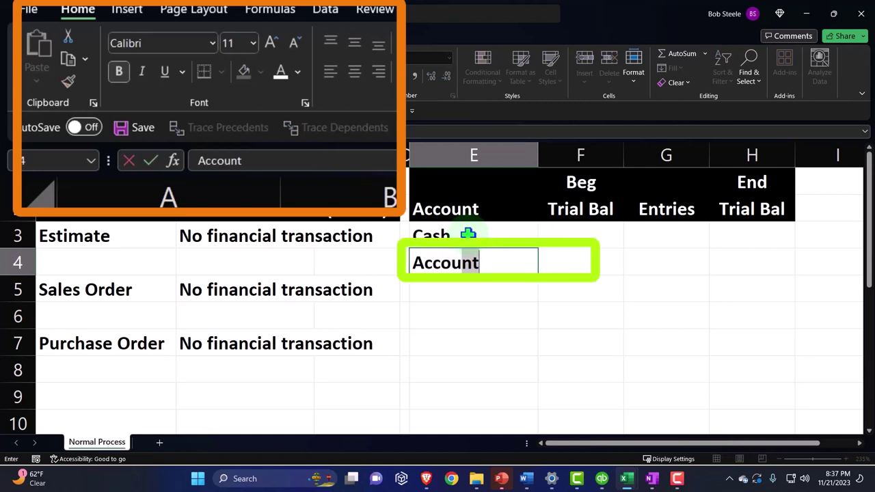
type(" Receivable")
key("Return")
left_click_drag(538, 156, 589, 146)
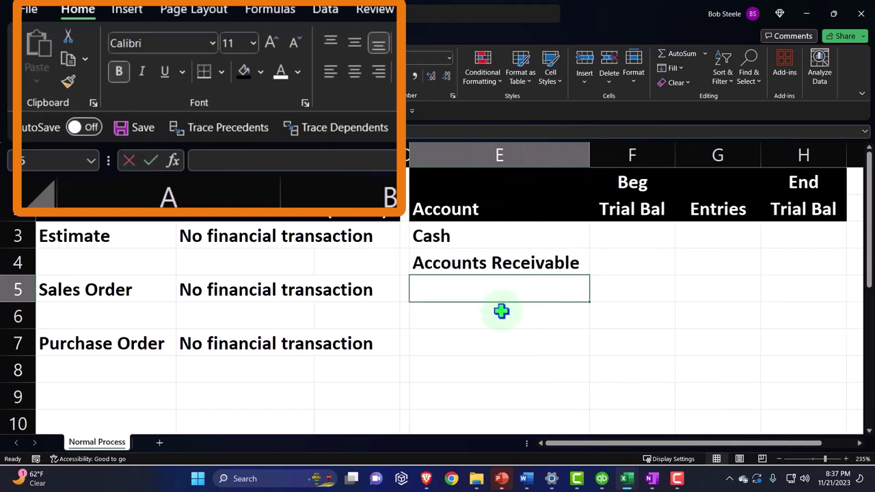
Add the accounts Inventory, Accounts Payable and Equity in E5:E7
type("Inventory Accou")
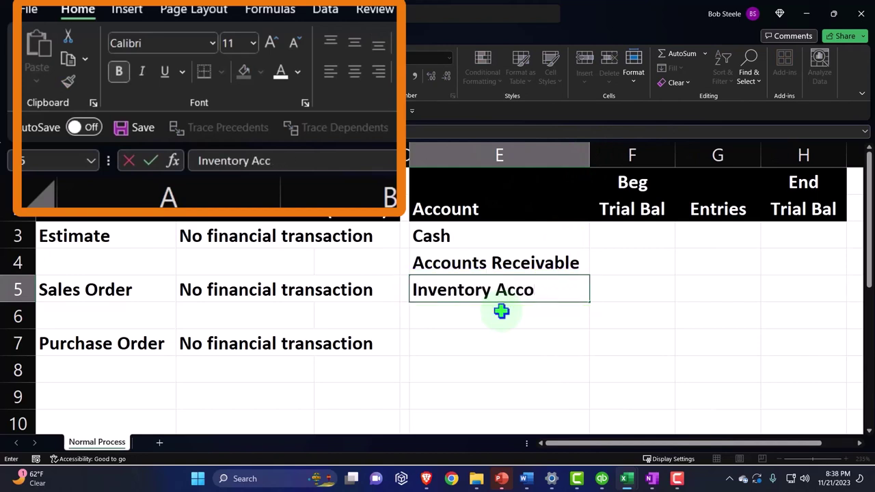
key("Return")
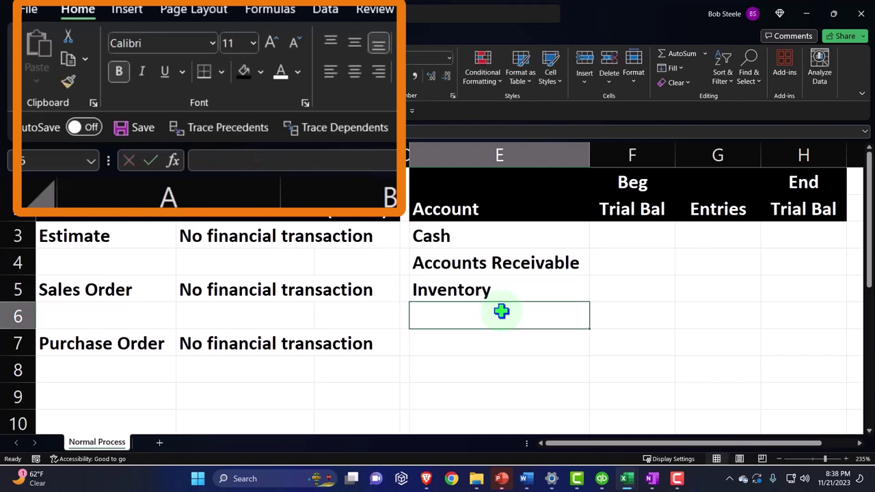
type("Accou")
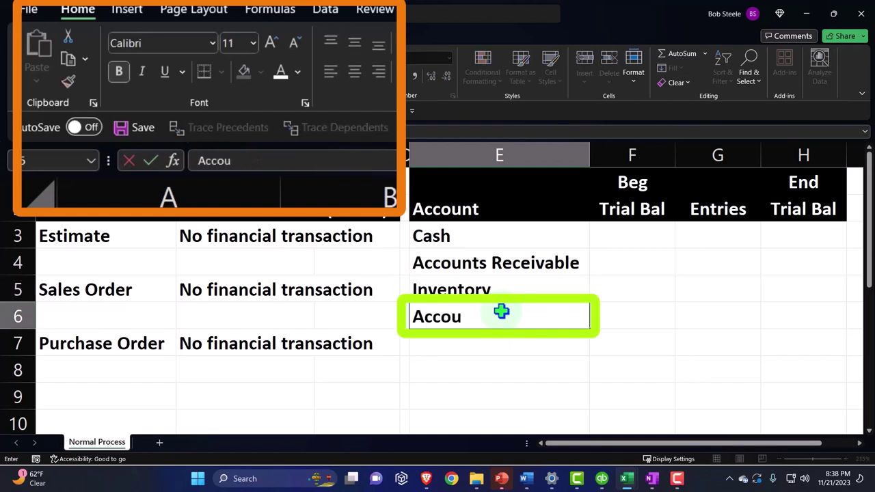
type("nts Payable")
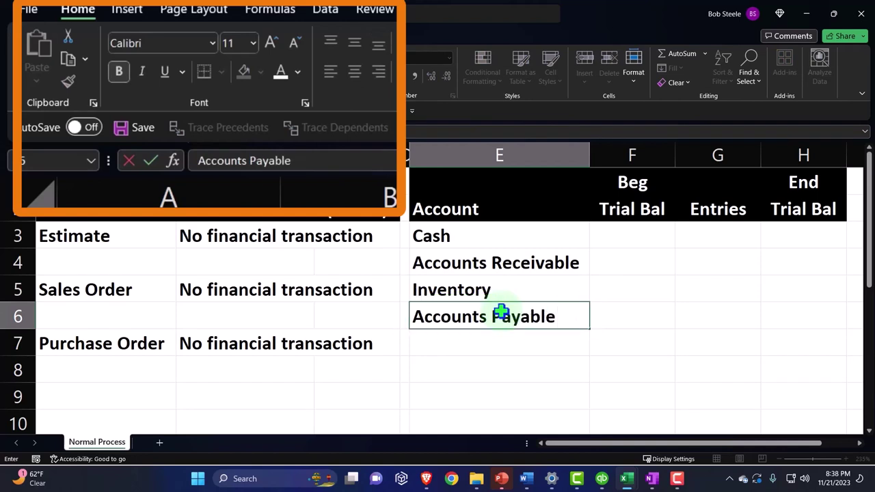
key("Return")
type("Equity")
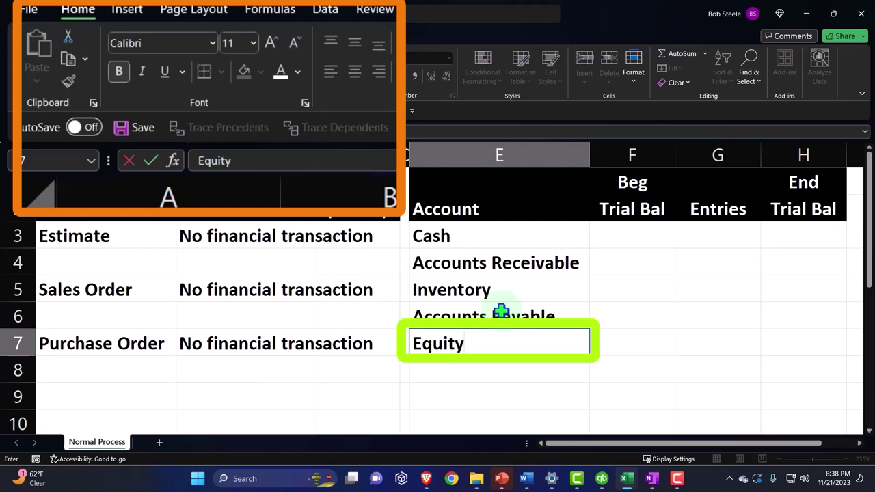
key("Return")
Add the accounts Income and COGS in E8:E9
type("Incom")
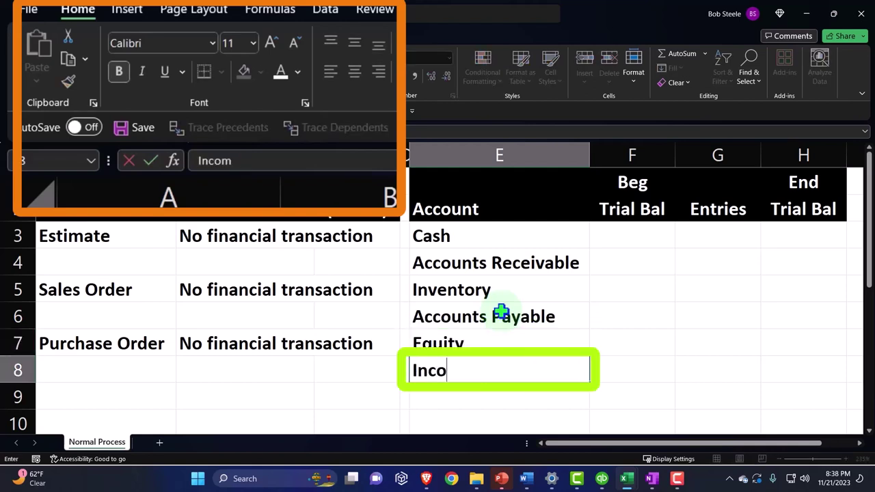
type("e")
key("Return")
type("COGS")
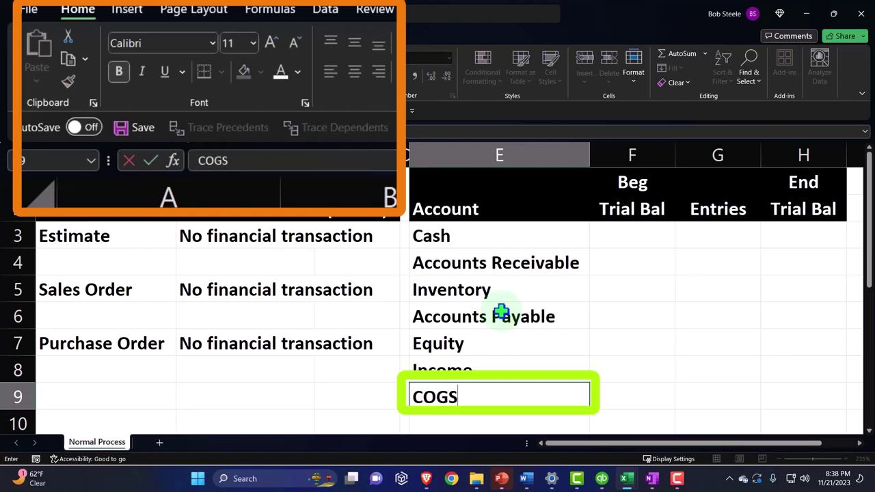
key("Return")
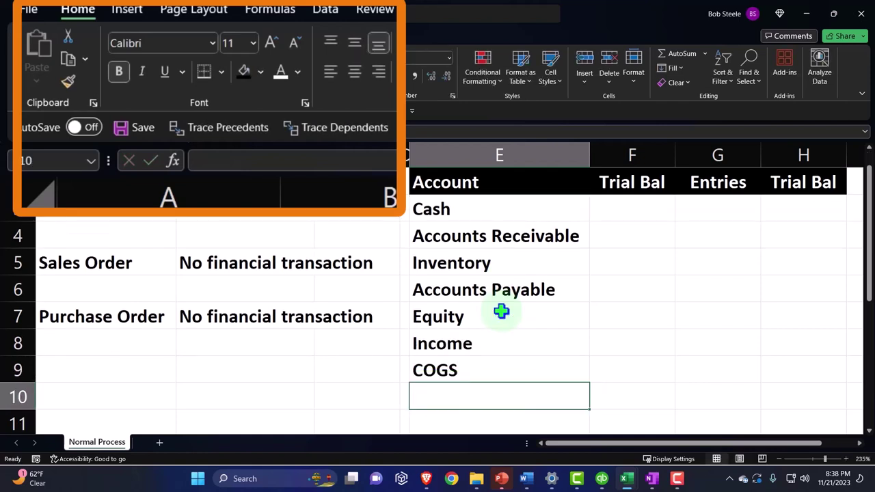
Enter the total labels Debtis & (Credits) in E10 and Net Income in E11
type("Debtis &")
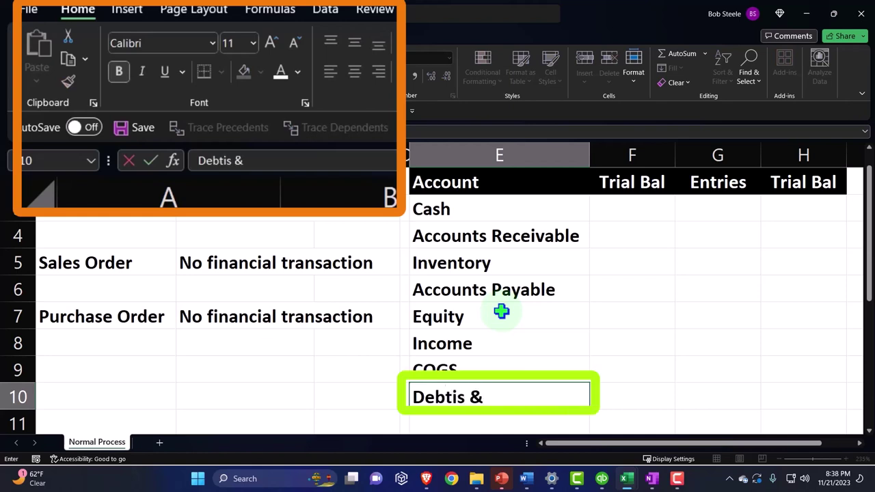
type(" Credits")
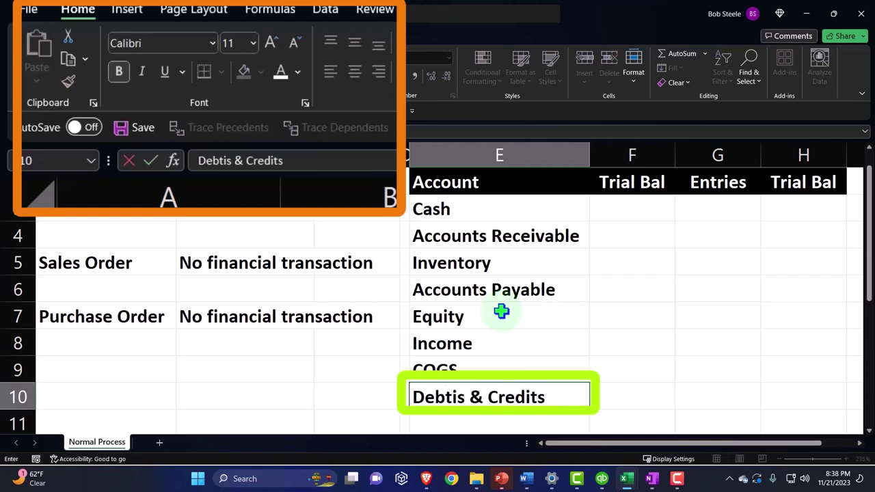
left_click(487, 394)
type("(")
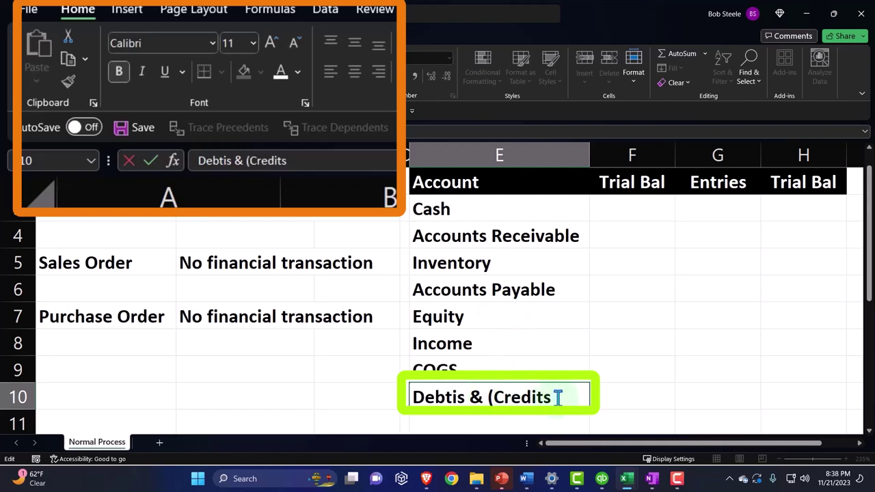
key("Return")
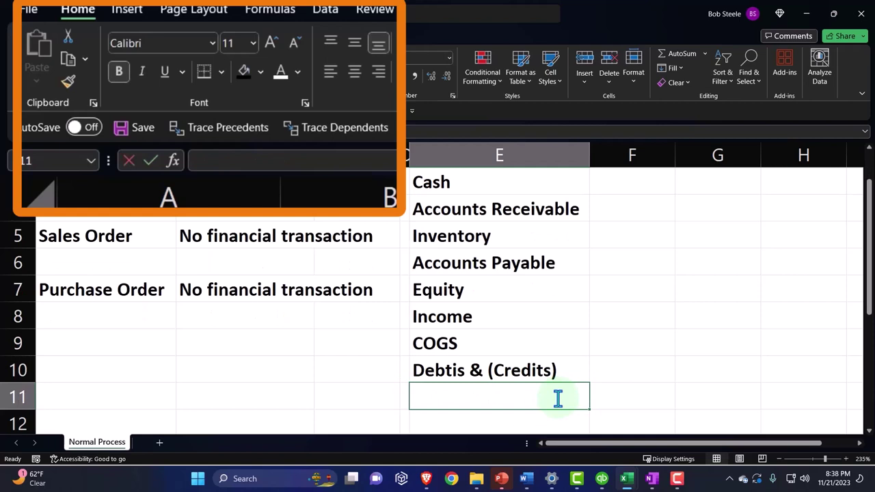
type("Net Income")
key("Return")
scroll(556, 396, "up", 3)
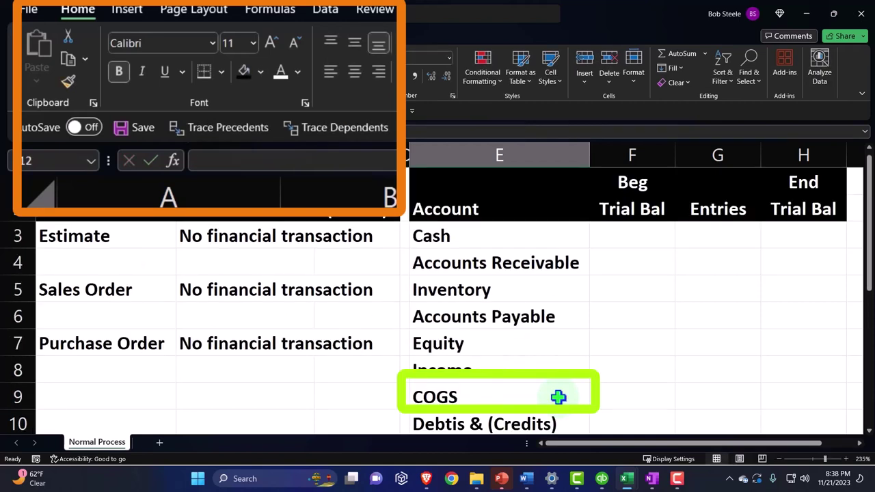
Format the asset accounts in E3:E5 with a green fill and white text
left_click_drag(464, 239, 466, 295)
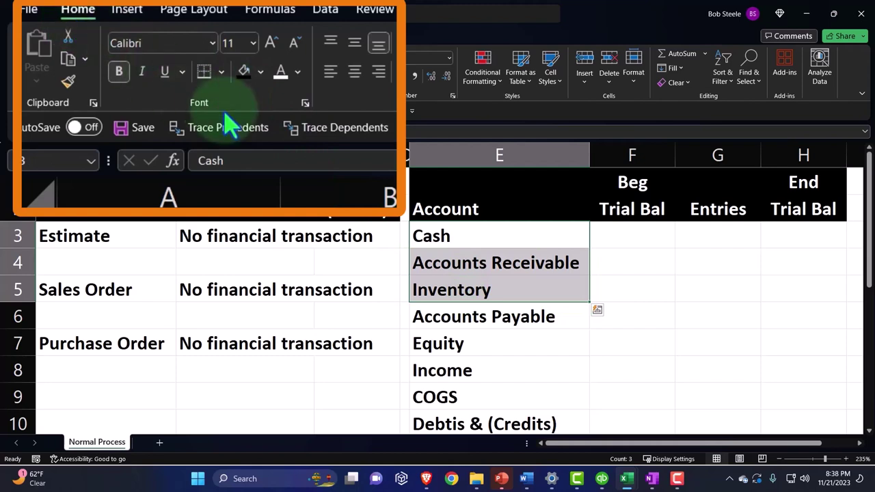
left_click(261, 72)
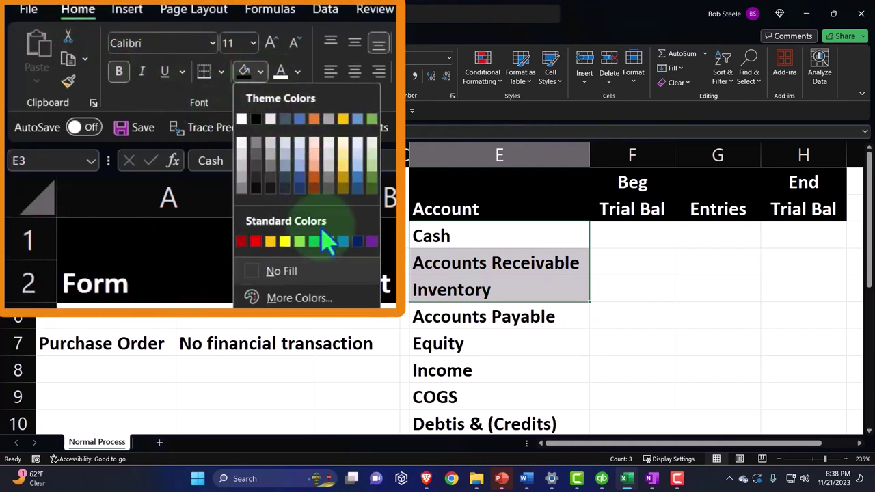
left_click(313, 241)
left_click(280, 72)
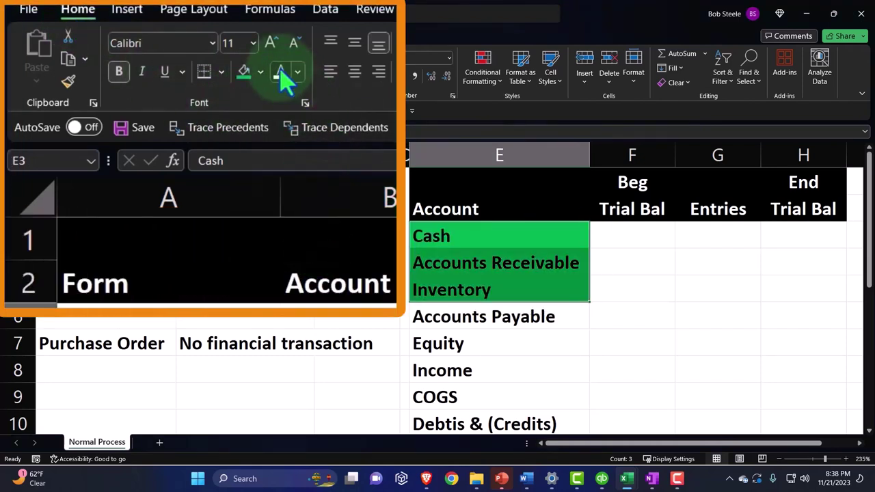
Fill Accounts Payable in E6 orange and Equity in E7 light blue, both with white text
left_click(491, 316)
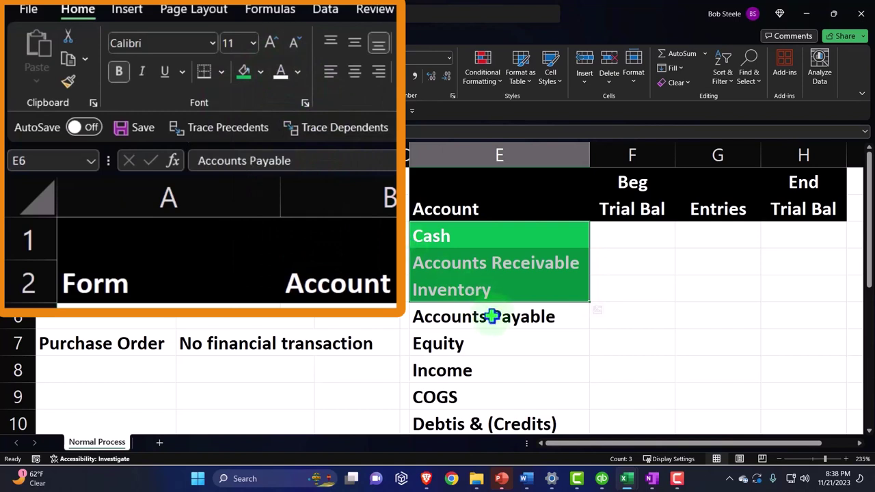
left_click(261, 73)
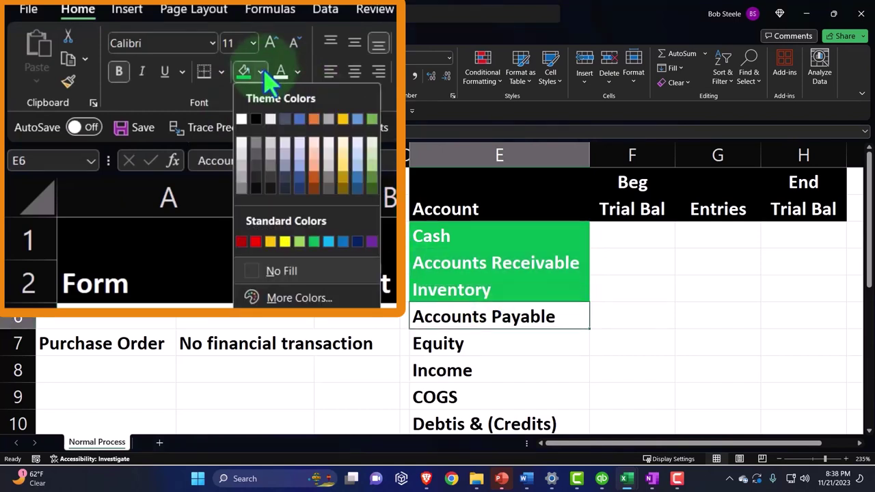
left_click(315, 124)
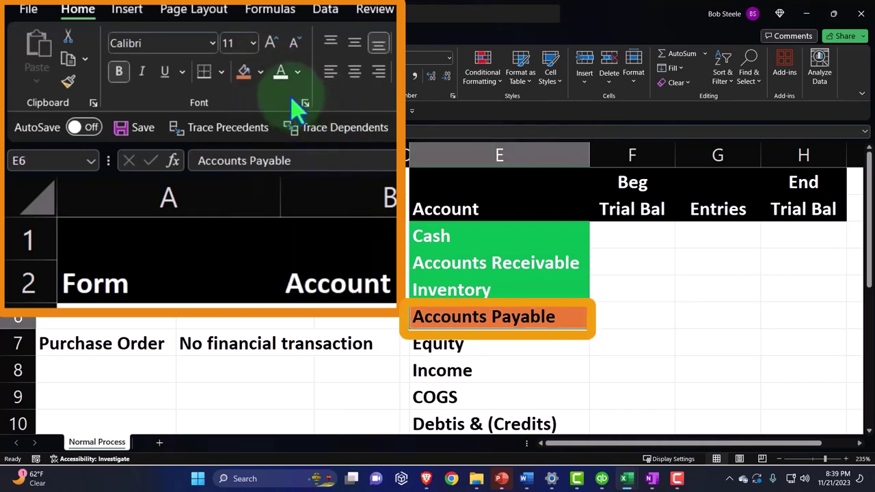
scroll(504, 276, "down", 1)
left_click(497, 276)
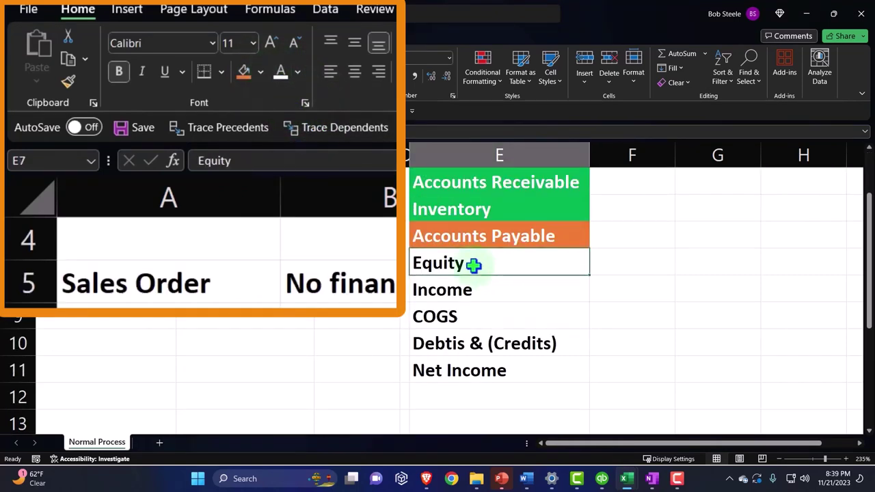
left_click(260, 71)
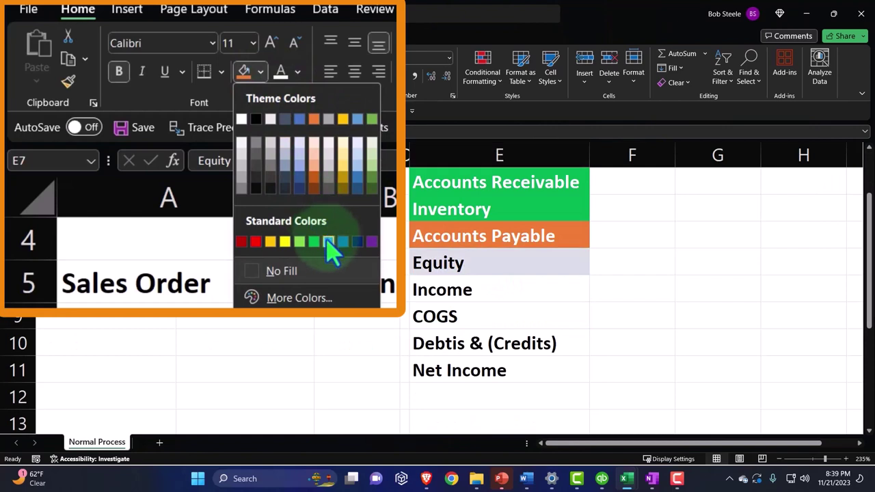
left_click(329, 242)
Format Income and COGS in E8:E9 with a dark blue fill and white text
left_click_drag(462, 287, 462, 312)
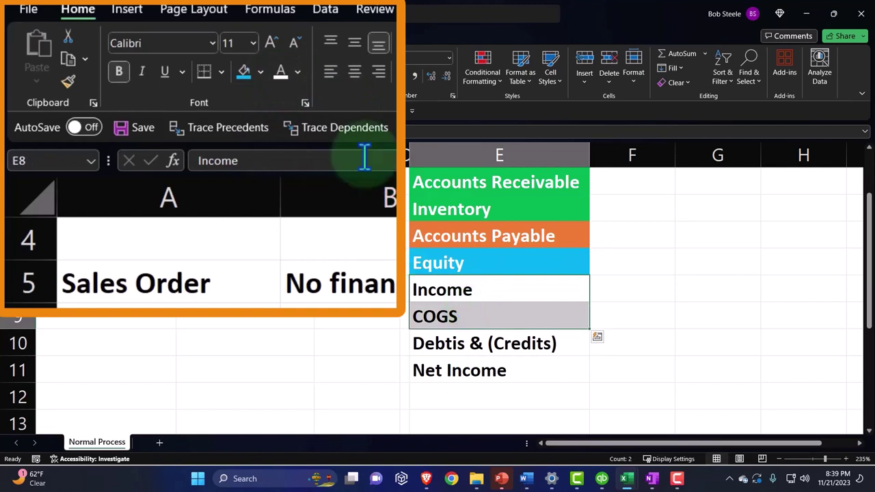
left_click(260, 71)
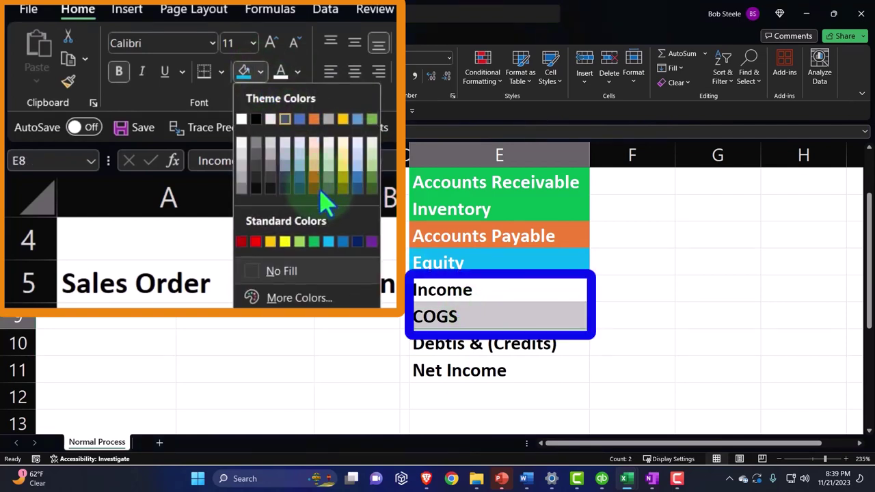
left_click(356, 242)
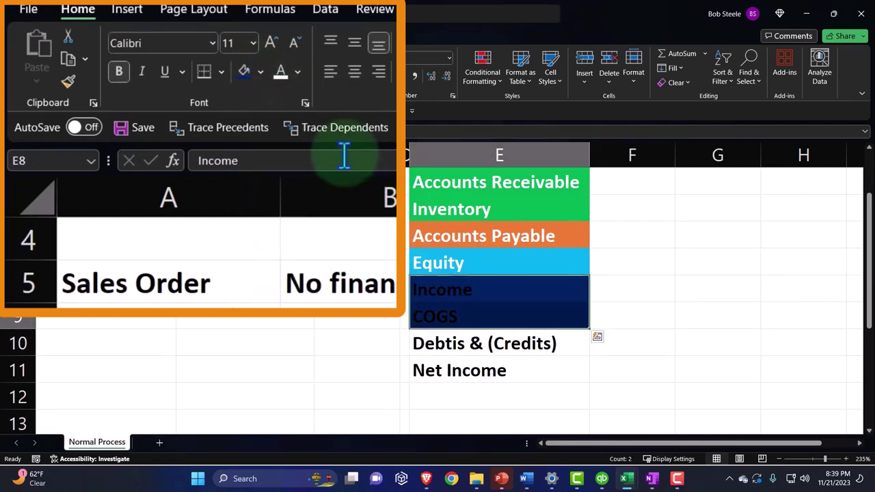
left_click(281, 71)
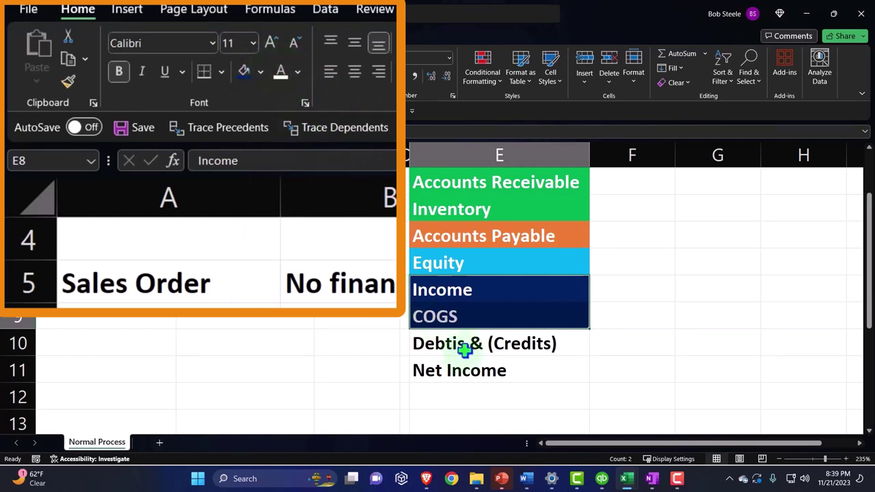
Format the total labels in E10:E11 with a black fill and white text
left_click(469, 344)
left_click_drag(465, 343, 469, 364)
left_click(260, 72)
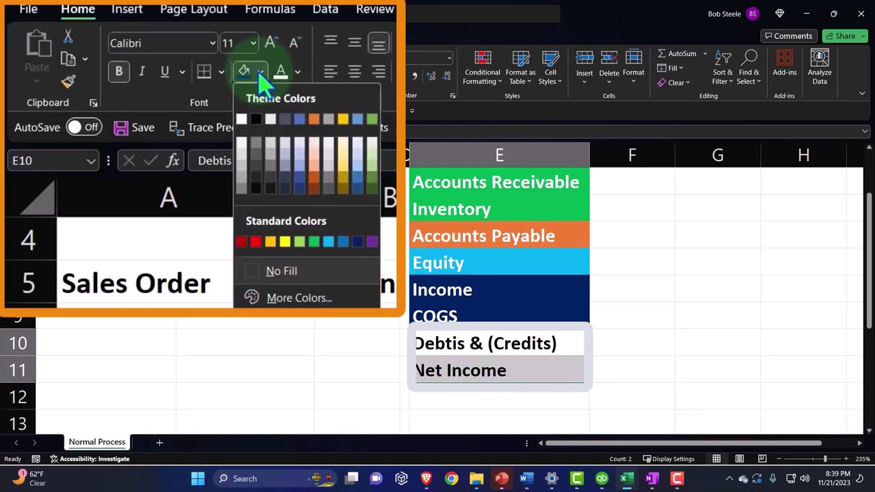
left_click(261, 119)
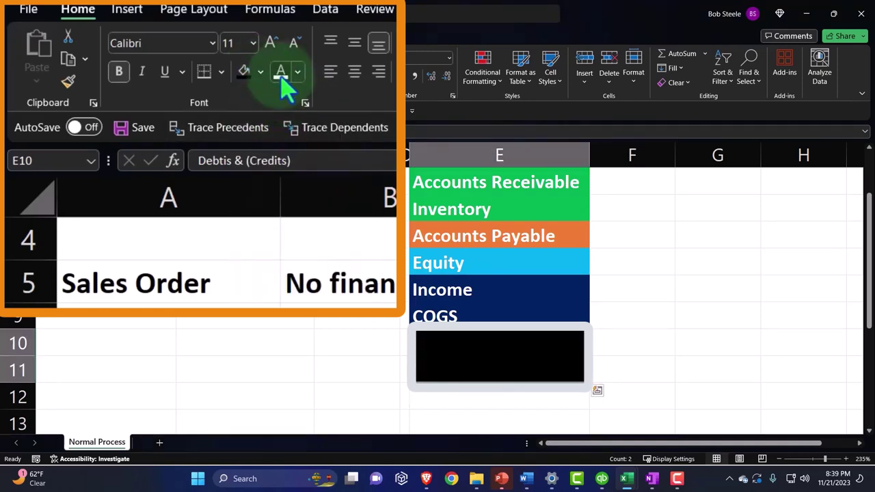
left_click(280, 73)
Enter 0 as the beginning trial balance of every account from Cash to COGS in F3:F9
left_click(679, 336)
scroll(679, 336, "up", 1)
scroll(680, 335, "down", 2)
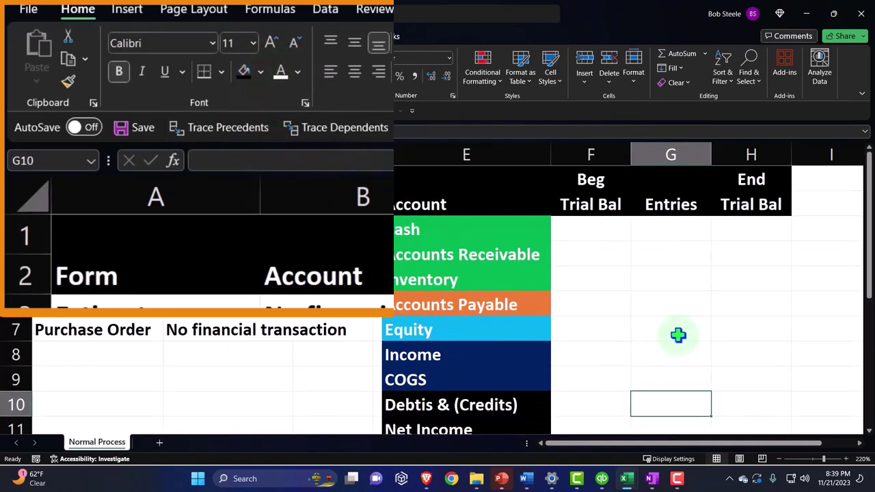
left_click(564, 392)
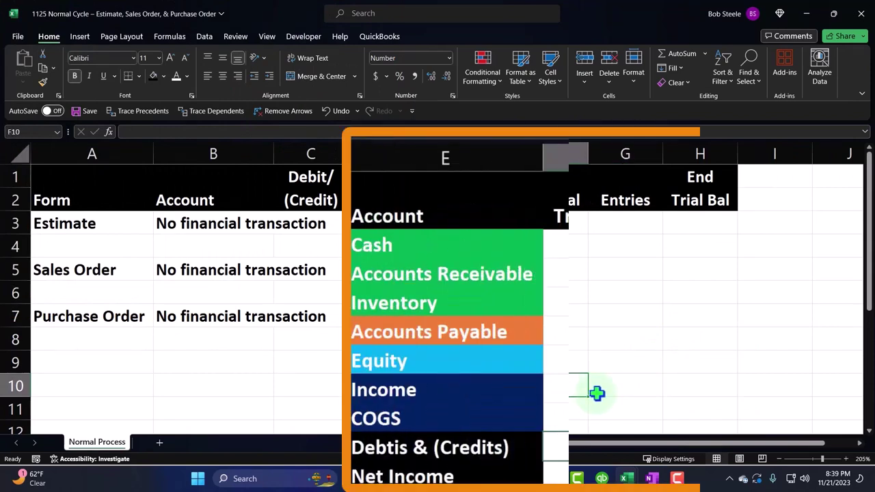
left_click(552, 224)
type("0 0 0 0 0 0")
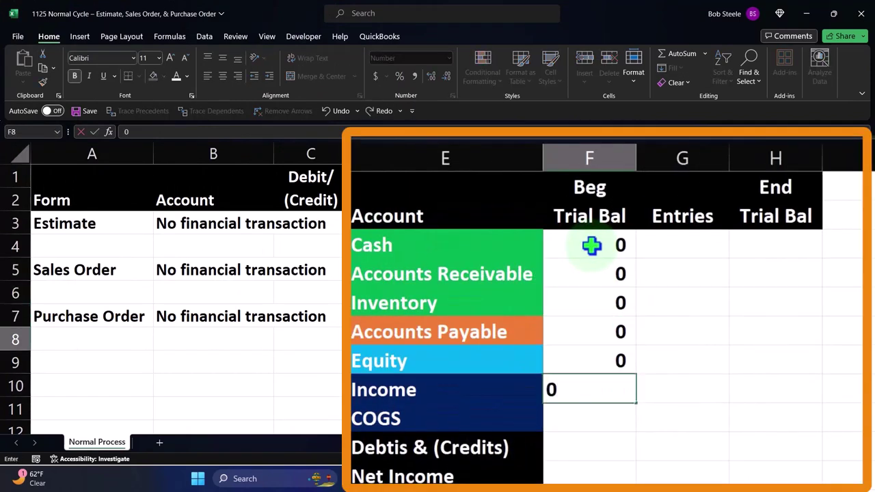
key("Return")
type("0")
key("Return")
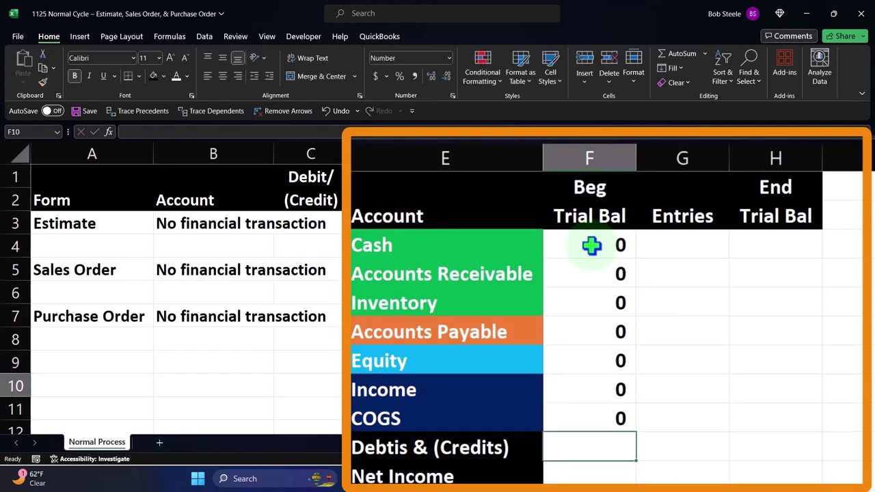
Total the beginning balances in F10 with =SUM(F3:F9) and copy the formula across to H10
type("=")
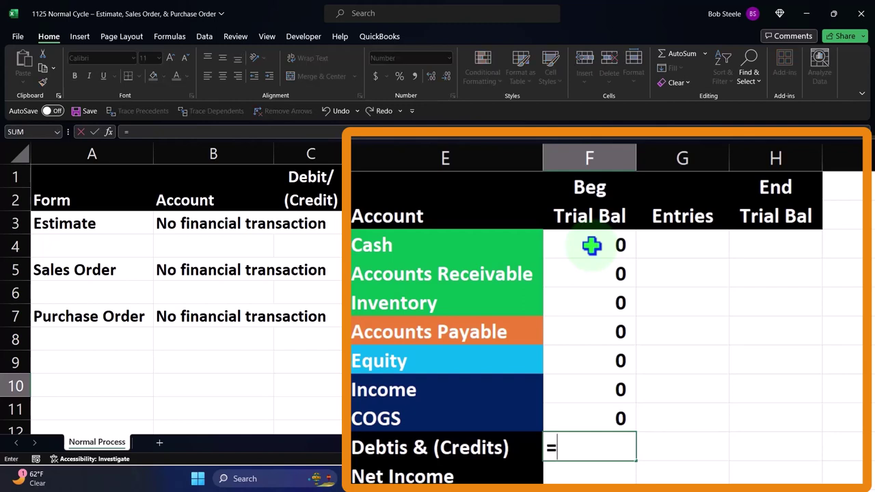
type("sum")
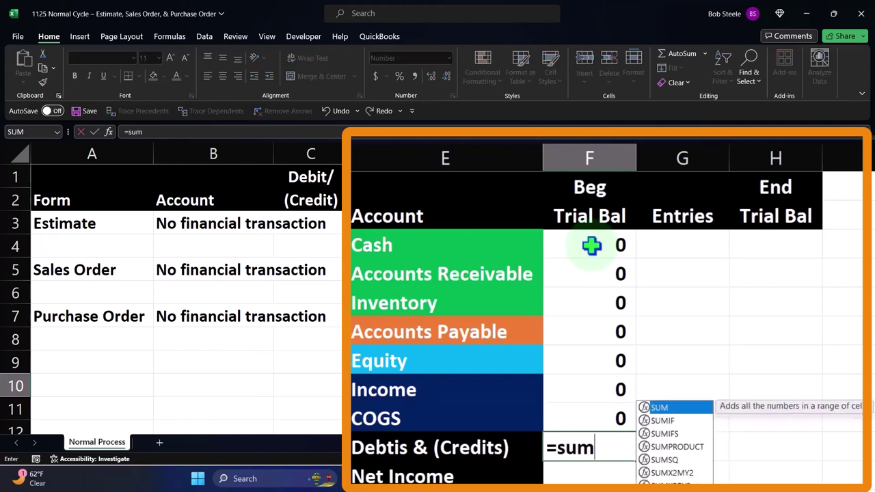
type("(")
left_click_drag(591, 419, 591, 244)
key("Return")
key("Up")
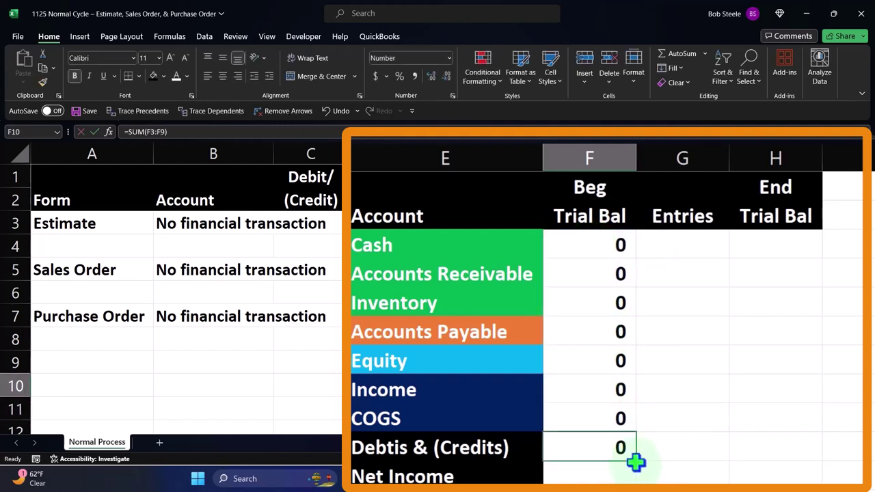
left_click_drag(636, 463, 786, 445)
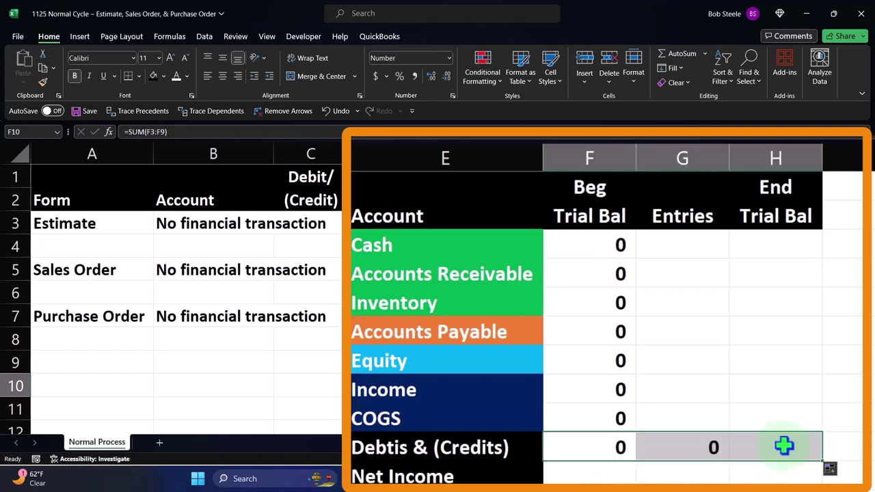
Calculate the ending trial balance for Cash in H3 with =SUM(F3:G3) and fill the formula through H9
left_click(776, 250)
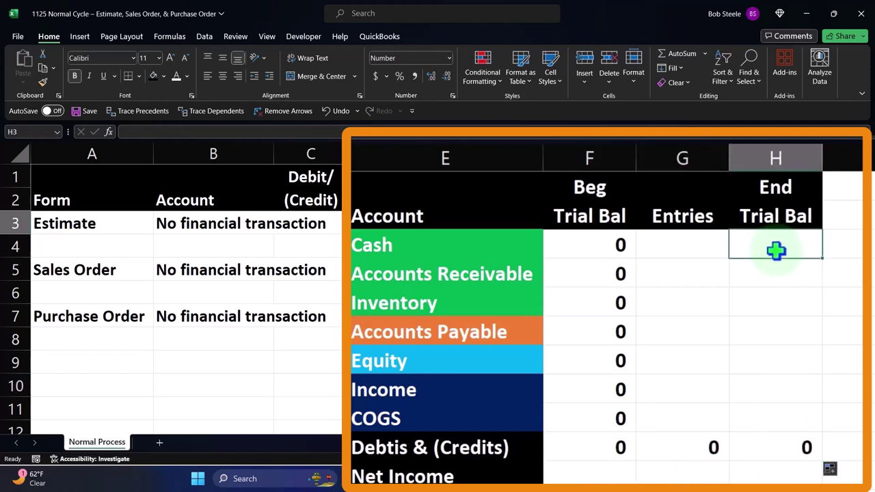
type("=sum")
type("(")
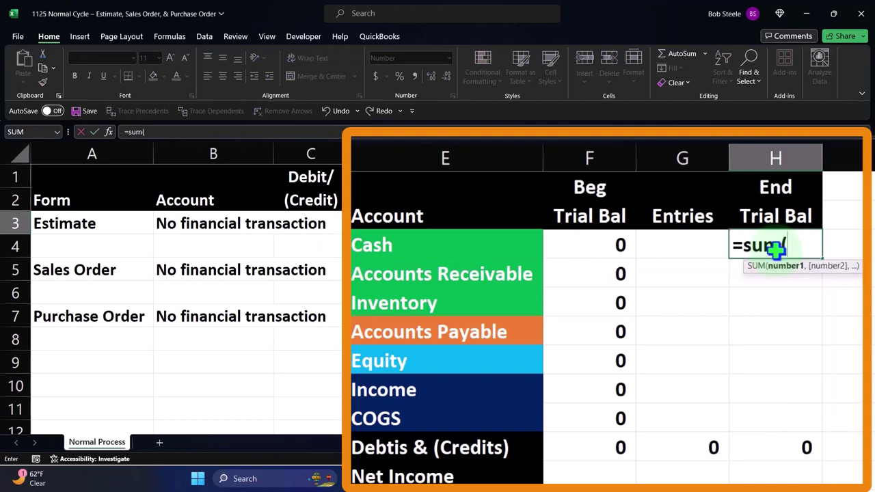
left_click_drag(681, 246, 581, 248)
key("Return")
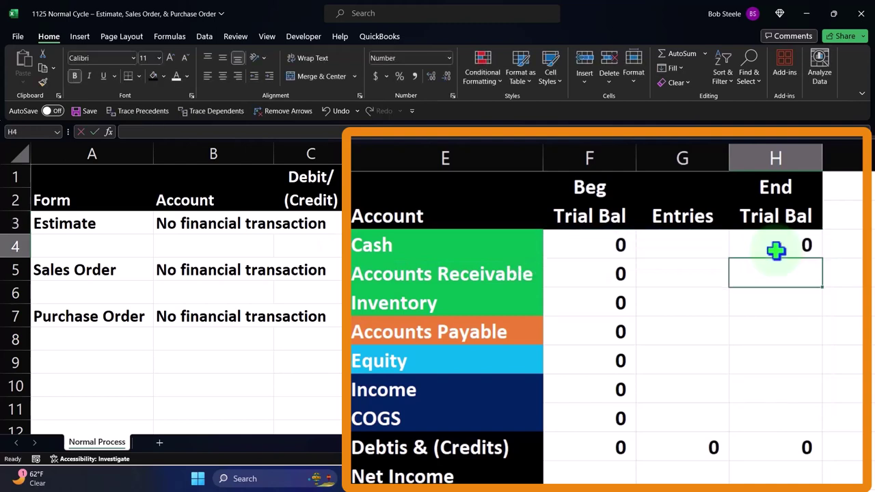
left_click(774, 247)
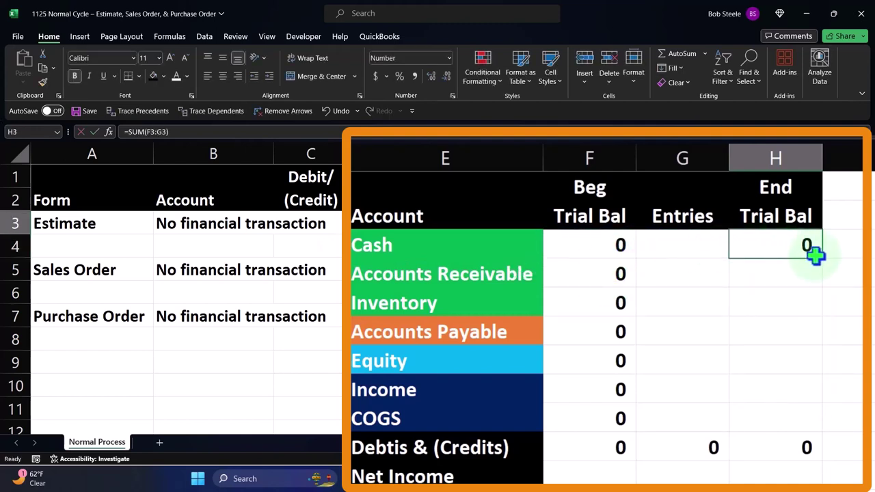
left_click_drag(823, 258, 823, 422)
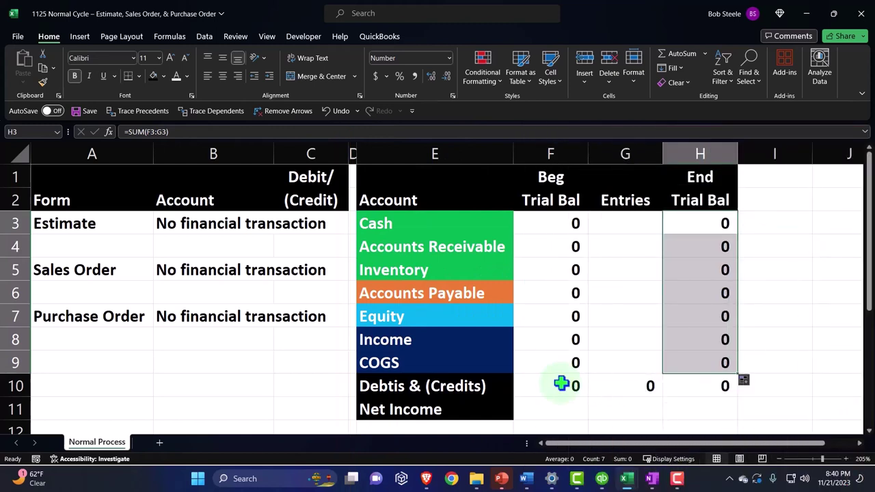
Add conditional formatting to totals F10:H10 giving values between -1 and 1 a Green Fill with Dark Green Text
left_click_drag(560, 384, 695, 384)
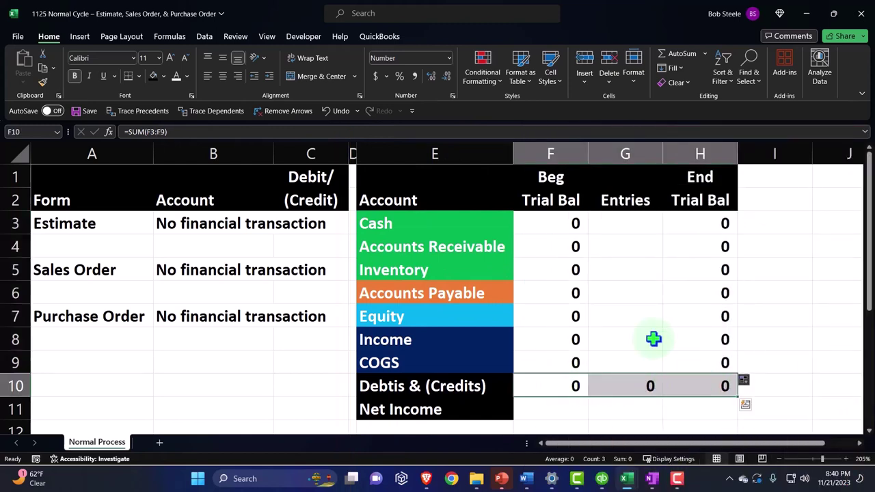
left_click(482, 68)
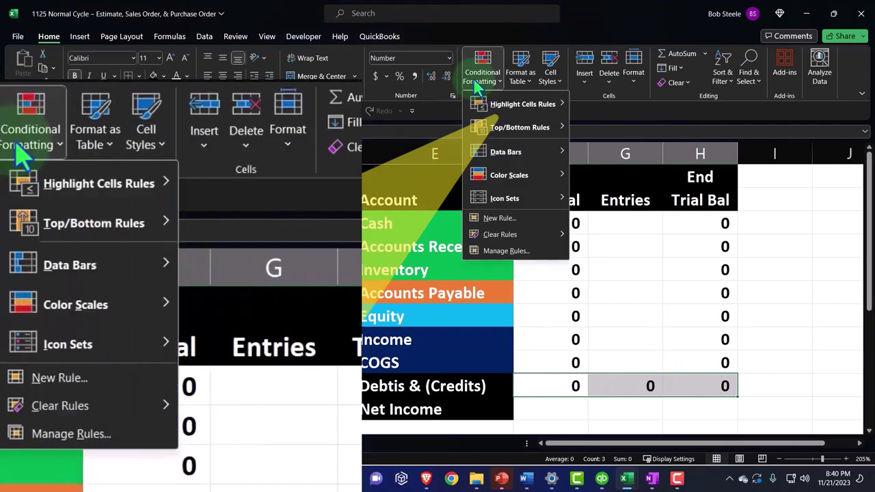
mouse_move(496, 123)
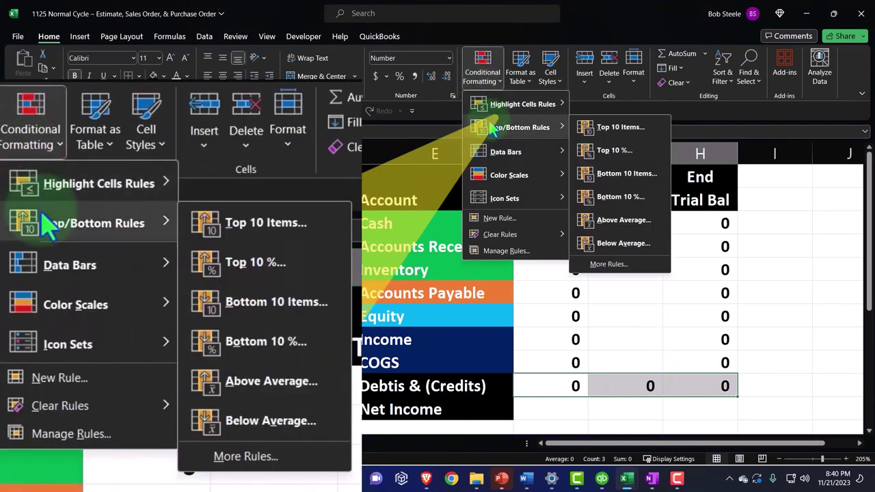
mouse_move(505, 104)
left_click(604, 150)
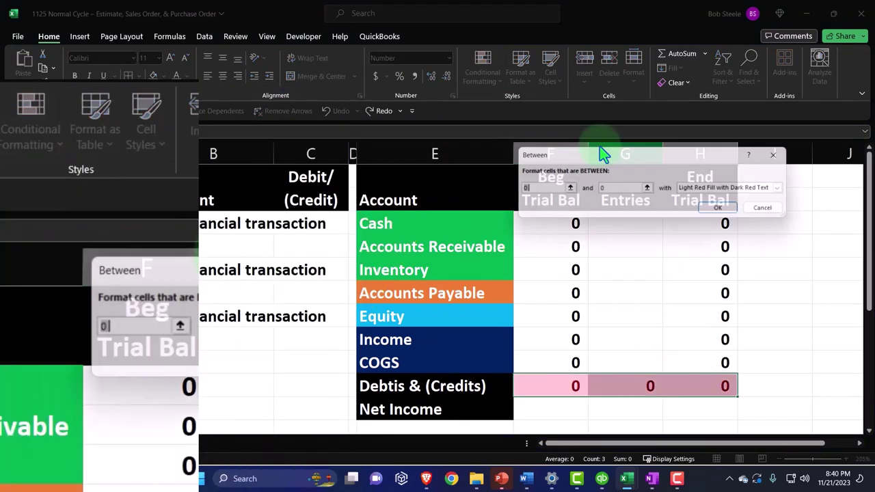
type("-1")
key("Tab")
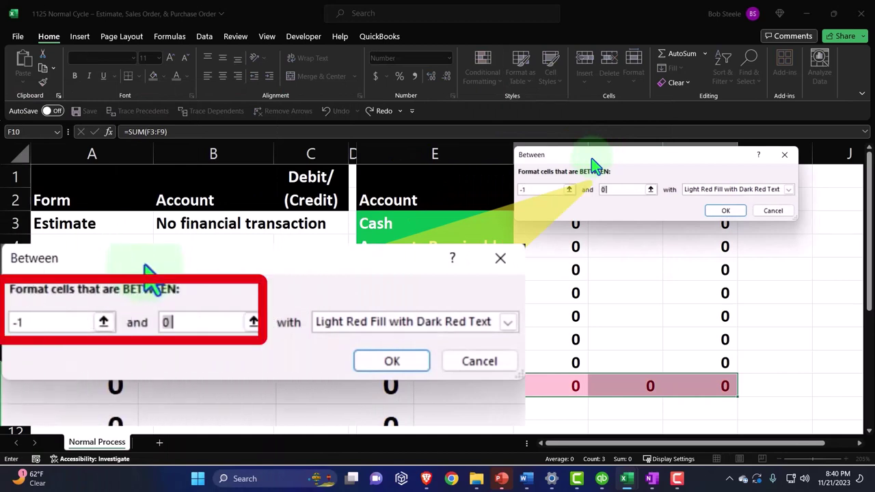
type("1")
key("Tab")
left_click(788, 190)
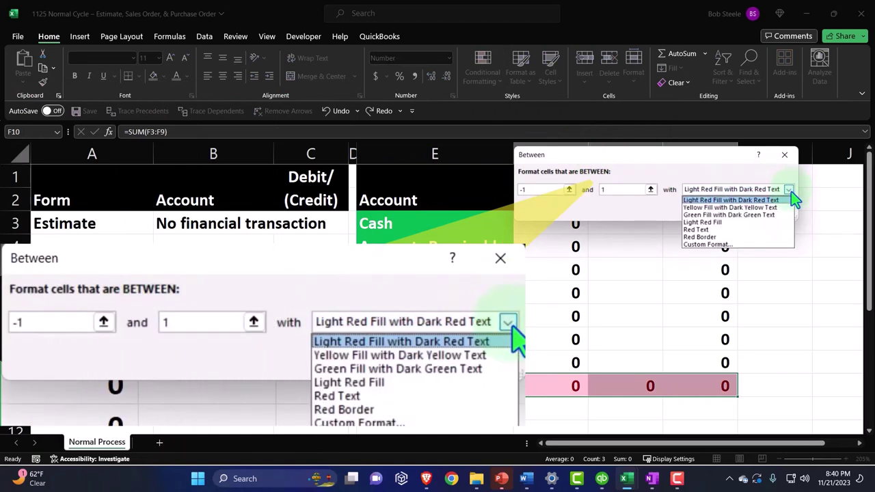
left_click(759, 214)
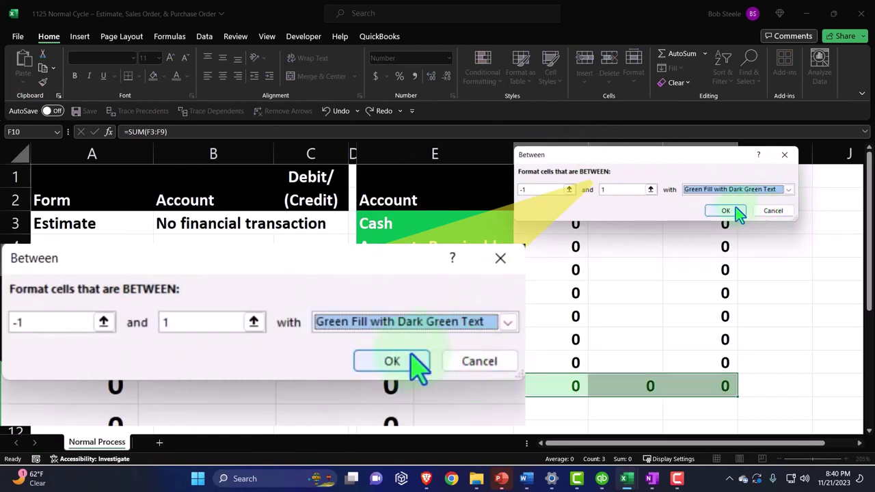
left_click(734, 210)
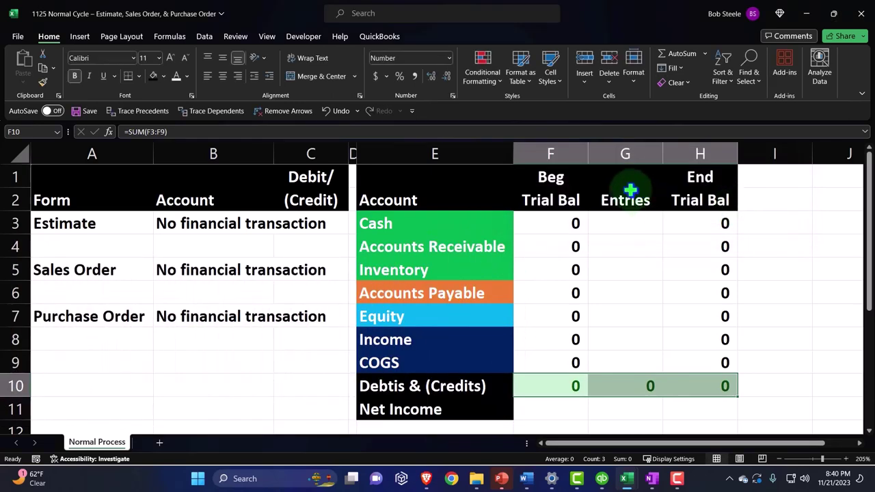
Add a rule to F10:H10 formatting values greater than 1 with Light Red Fill with Dark Red Text
left_click(482, 76)
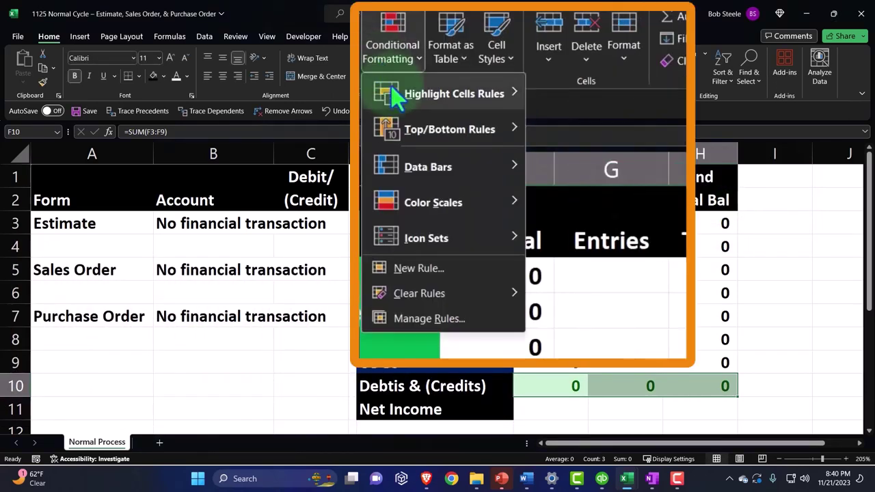
mouse_move(486, 108)
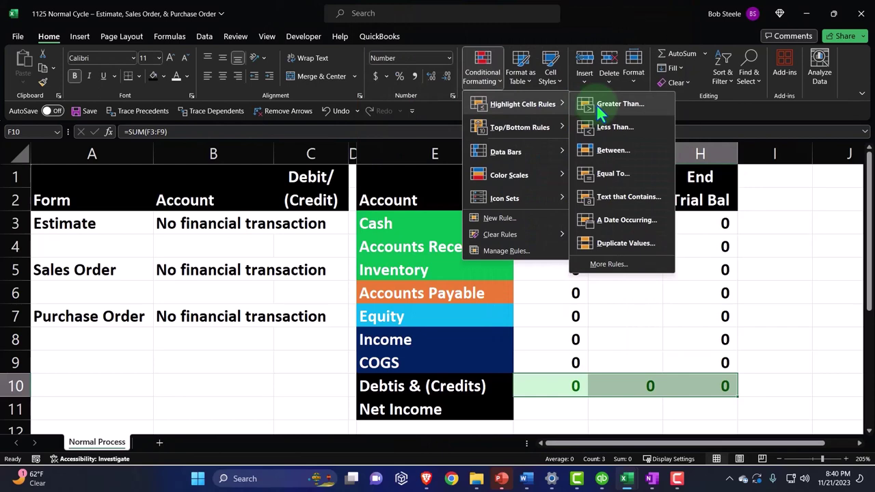
left_click(594, 104)
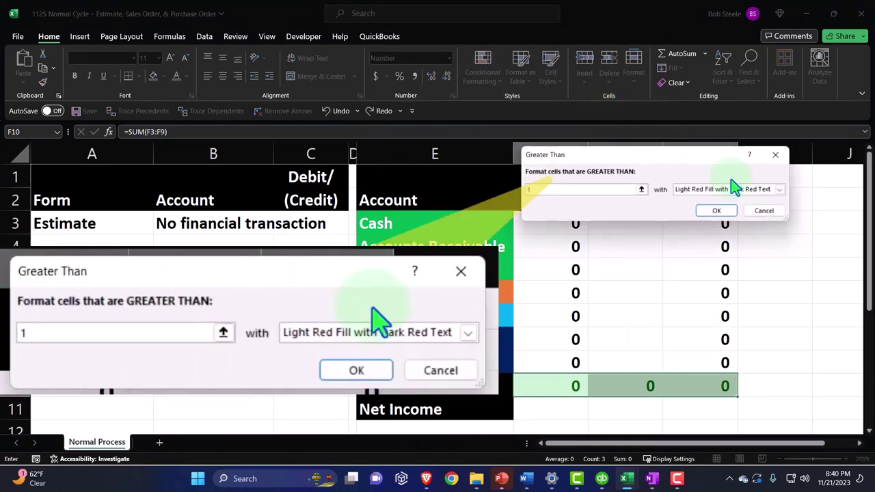
left_click(726, 212)
Add a rule to F10:H10 formatting values less than -1 with Light Red Fill with Dark Red Text
left_click(483, 68)
mouse_move(502, 102)
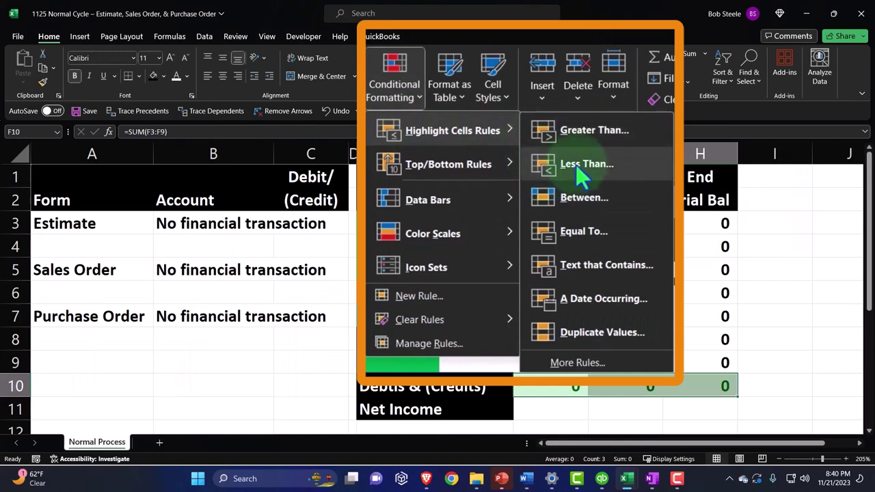
left_click(610, 136)
type("-1")
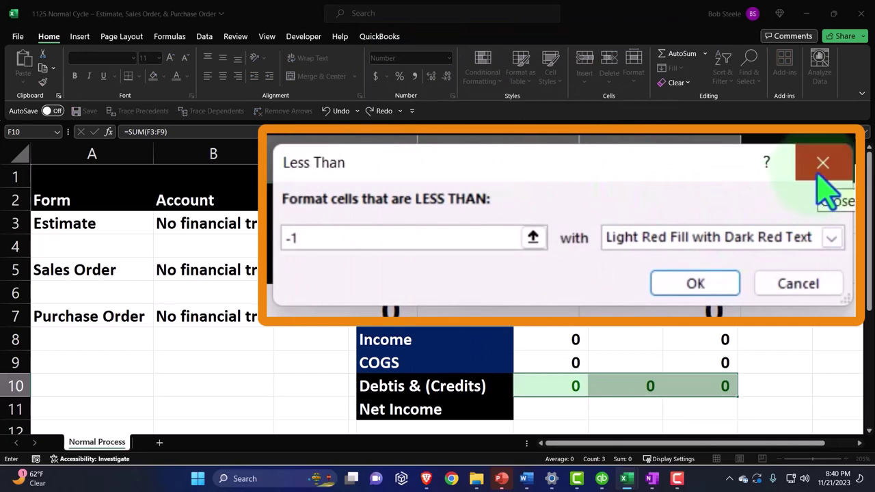
left_click(830, 237)
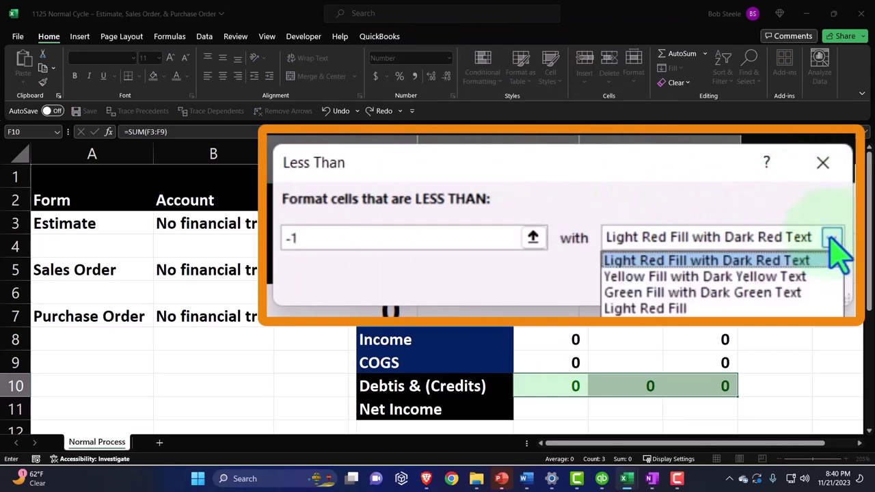
left_click(792, 255)
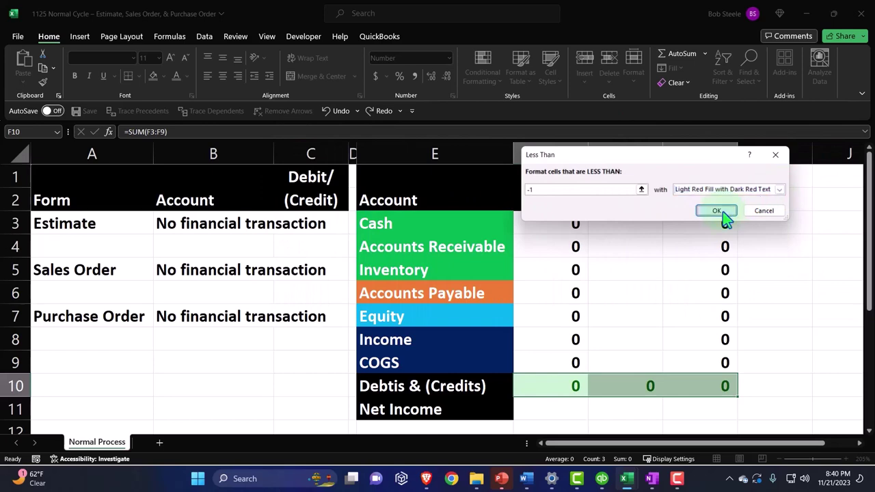
left_click(722, 217)
Test the total row's conditional formatting by entering 1, 2 and -2 as the COGS beginning balance, and reset it to 0
left_click(579, 360)
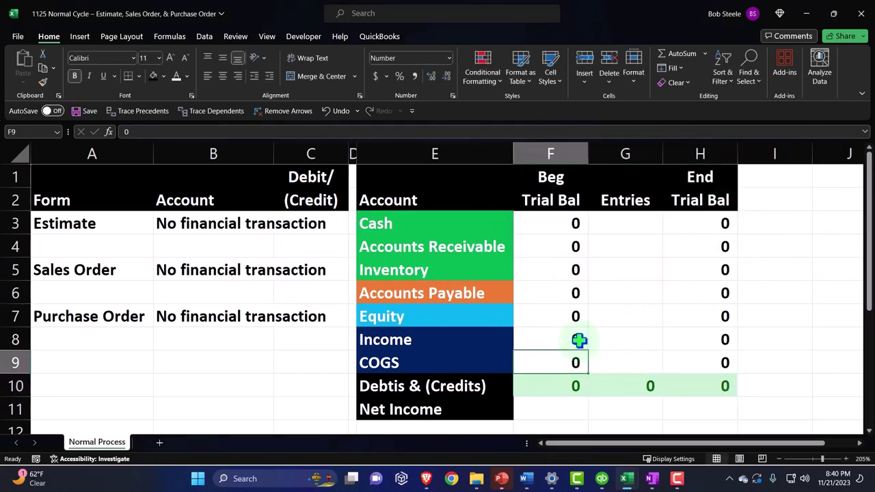
key("Right")
key("Left")
type("1")
key("Return")
key("Up")
type("2")
key("Return")
key("Up")
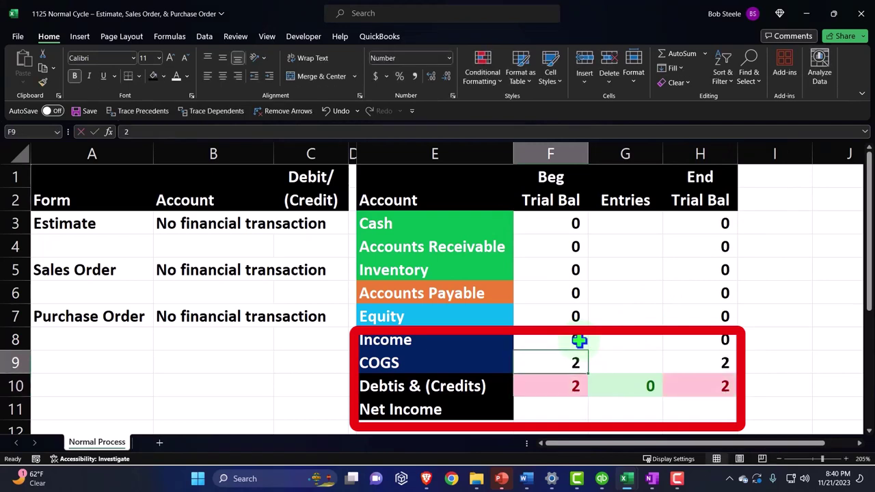
type("-2")
key("Return")
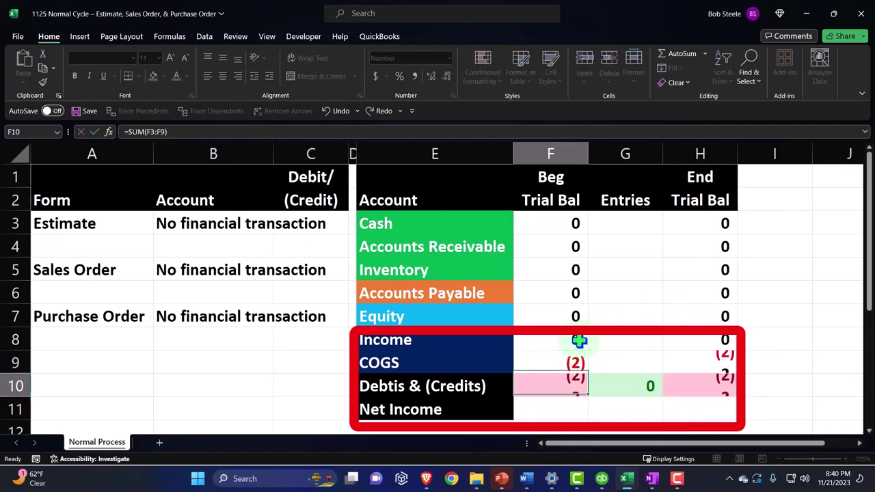
key("Up")
type("0")
key("Return")
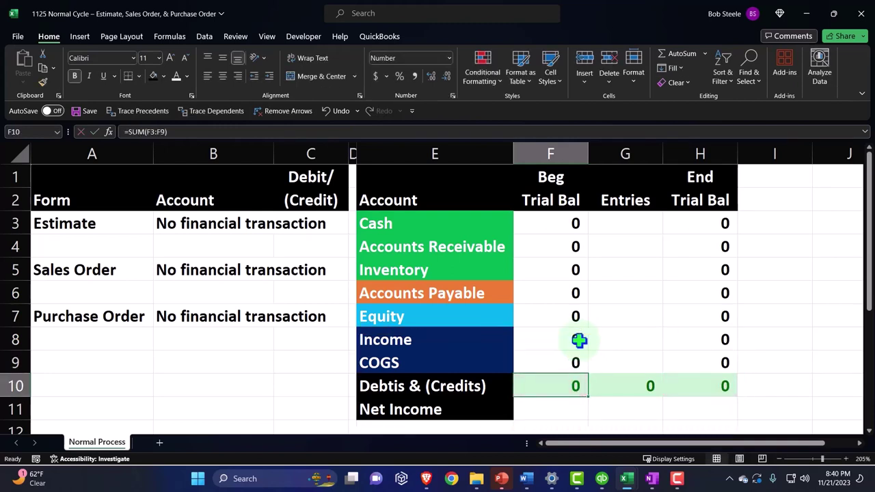
Enter a formula in the beginning trial balance's Net Income cell F11 summing Income and COGS, =SUM(F8:F9)
key("Down")
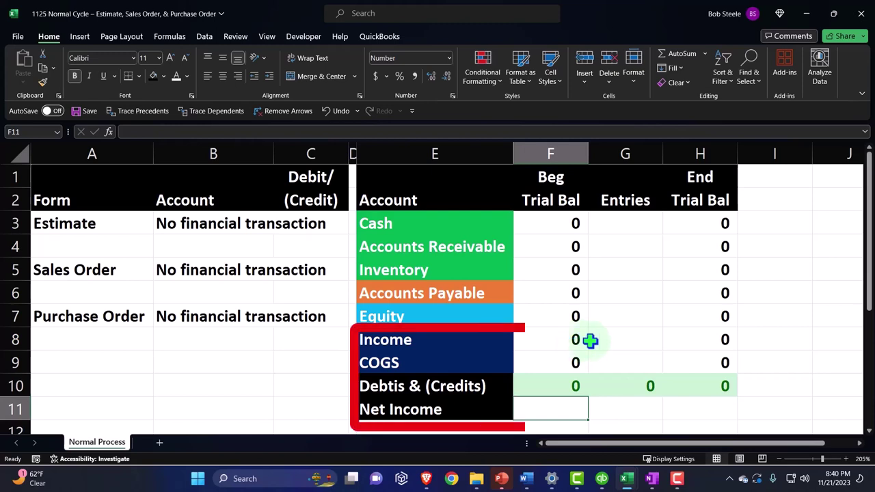
left_click_drag(574, 337, 567, 352)
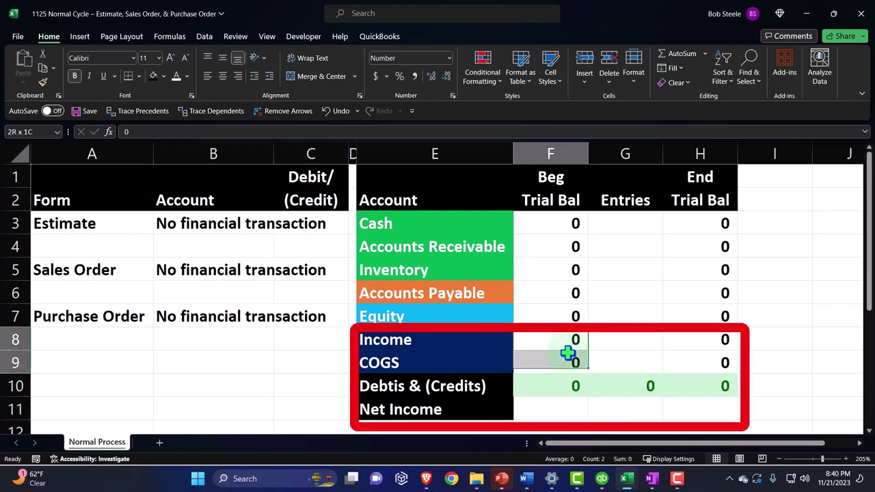
left_click(580, 408)
type("=sum(")
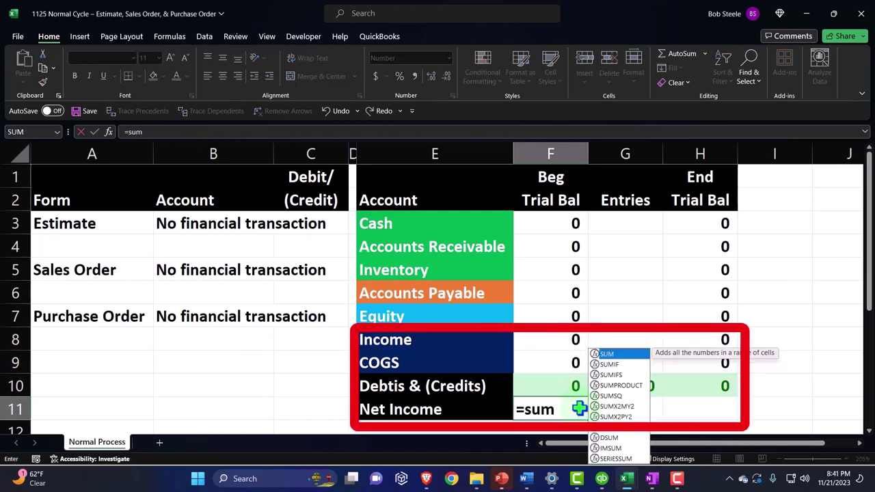
key("Up")
key("Up")
key("Up")
key("shift+Down")
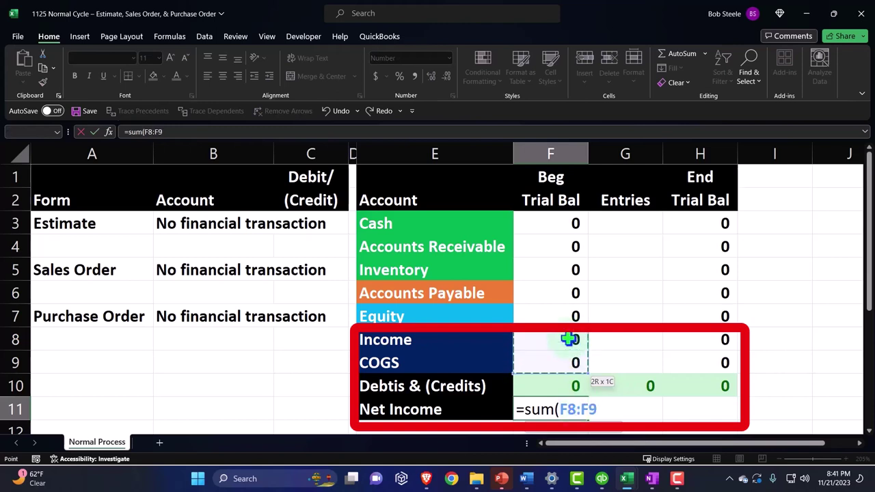
key("Return")
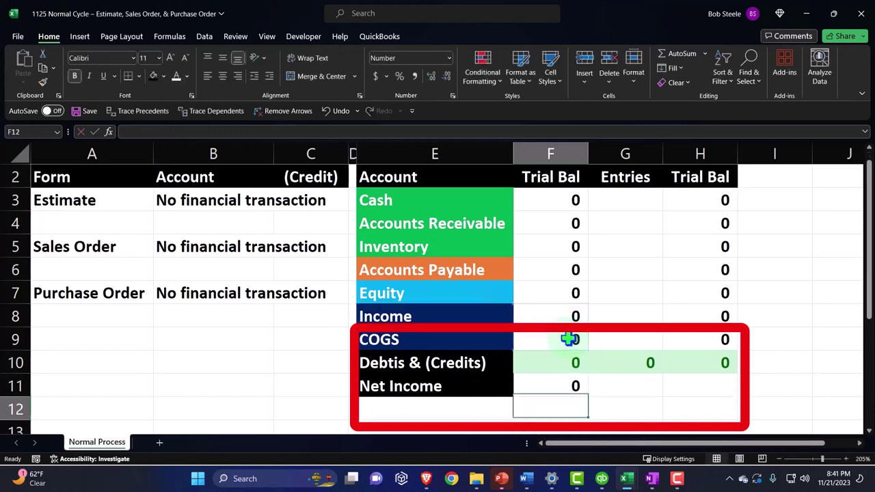
Copy the Net Income formula from F11 across to the Entries and End Trial Bal columns through H11
left_click(576, 386)
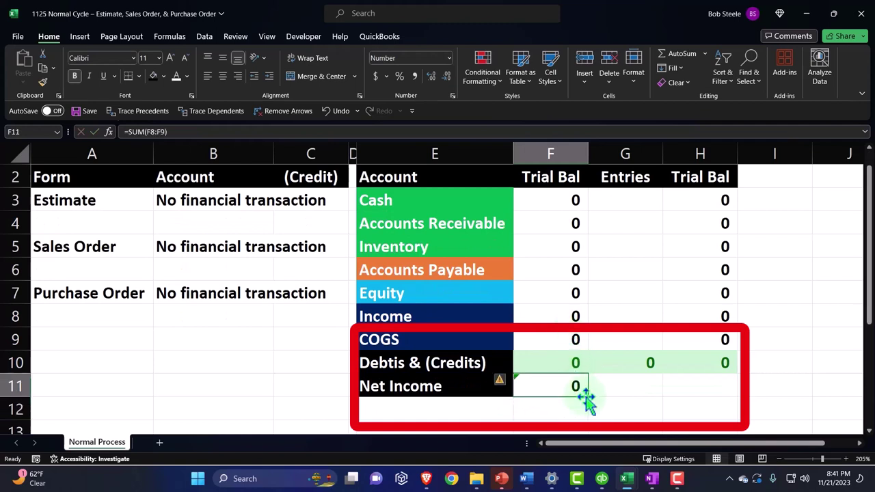
left_click_drag(588, 399, 710, 387)
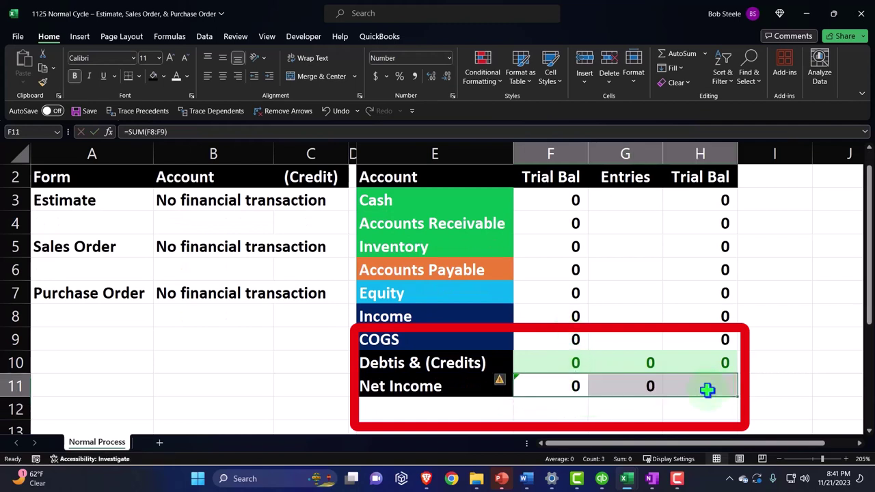
left_click(659, 422)
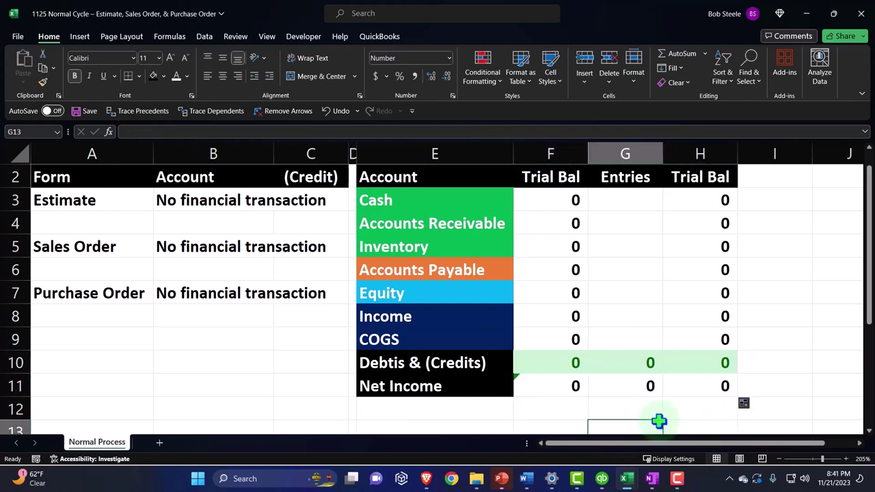
Enter test beginning balances of -100 for Income in F8 and 20 for COGS in F9
left_click(554, 316)
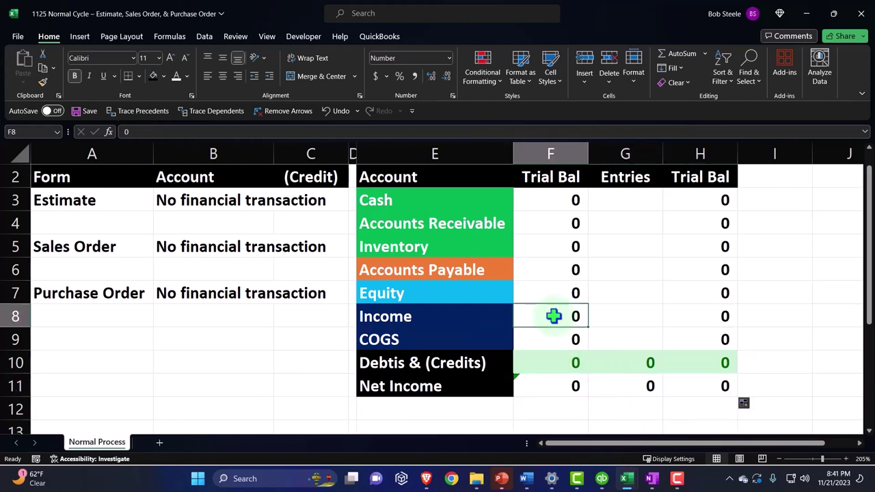
type("-")
type("100")
key("Return")
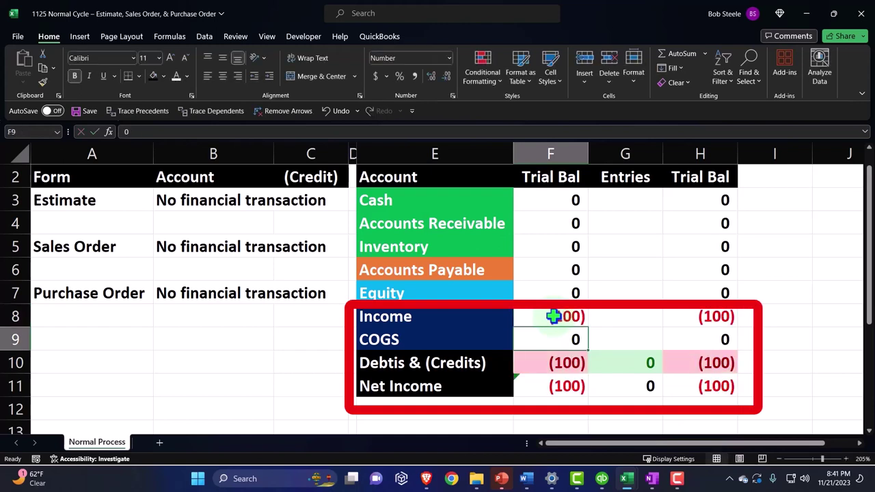
type("20")
key("Return")
Format Net Income cells F11:H11 to show negative numbers in black with parentheses, as (1,234)
left_click_drag(567, 383, 722, 382)
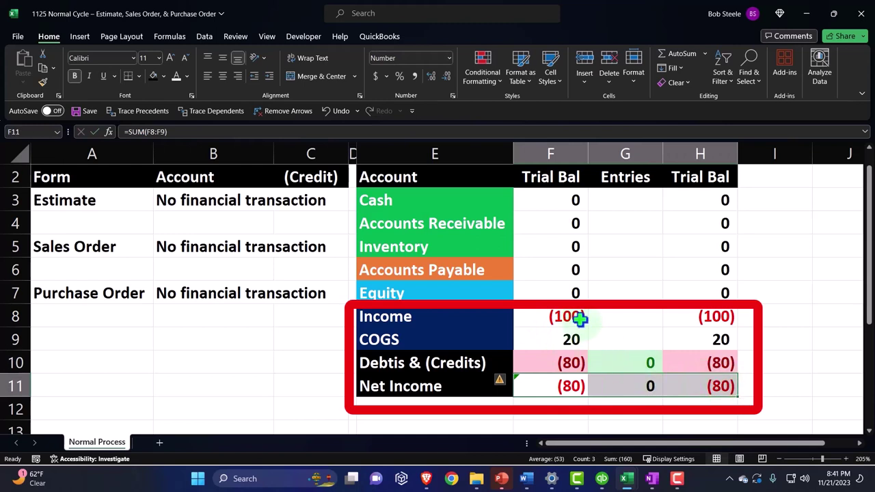
right_click(548, 388)
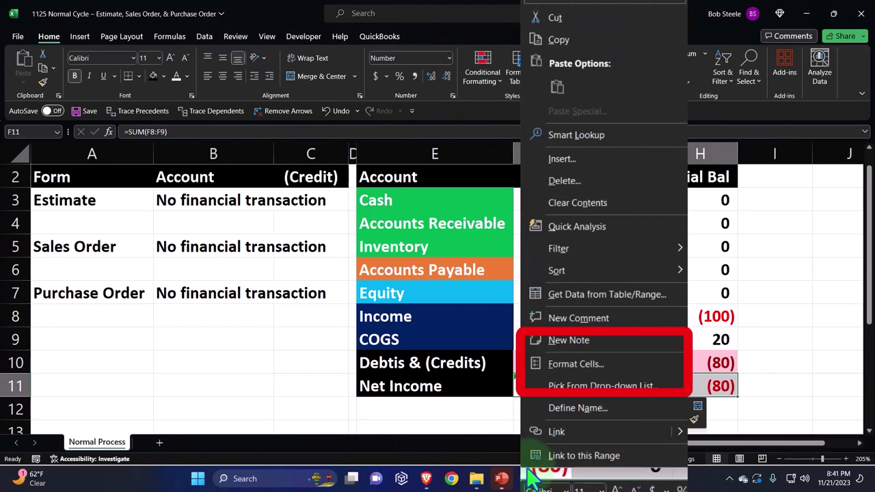
left_click(569, 366)
left_click_drag(632, 195, 438, 164)
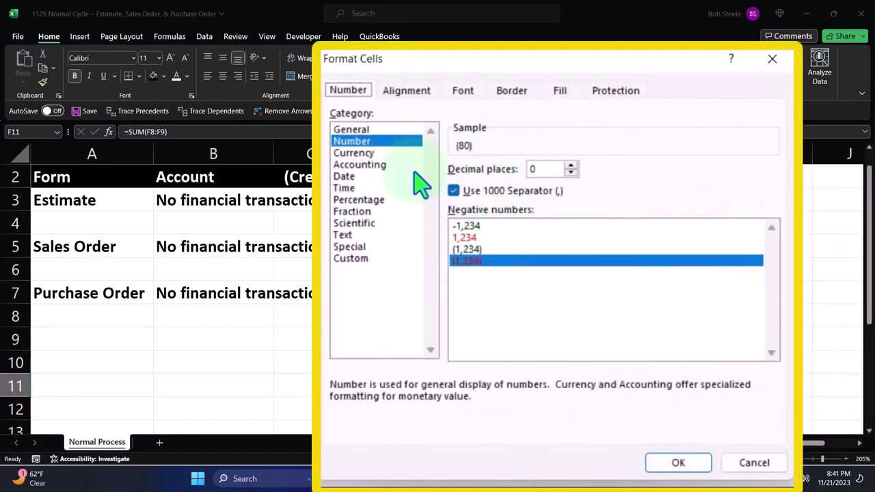
left_click(467, 249)
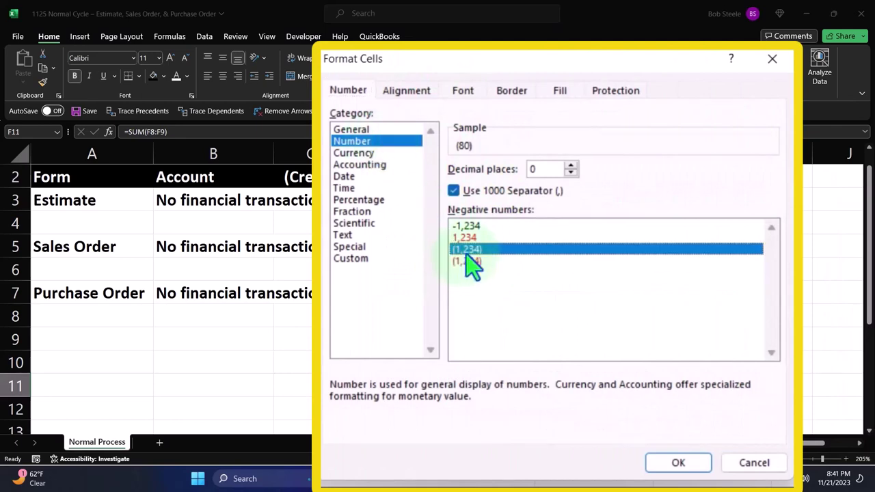
left_click(677, 463)
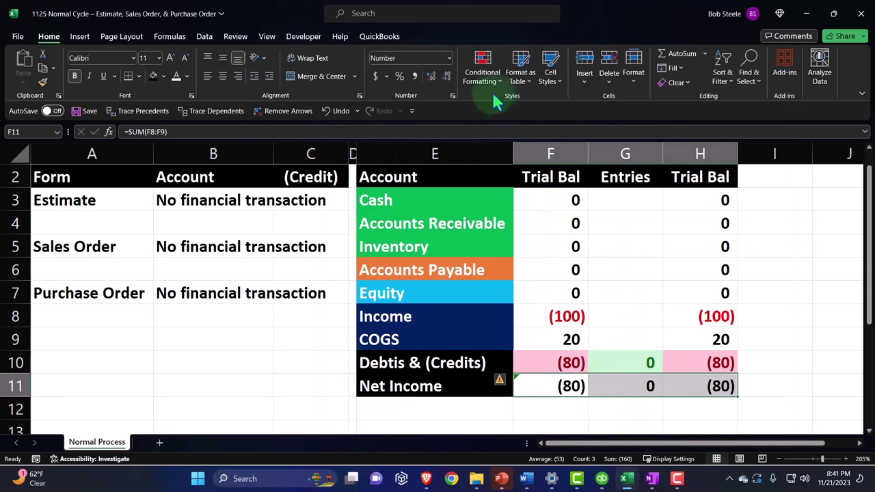
Try a rule on F11:H11 giving values less than 0 a Green Fill with Dark Green Text, and undo it
left_click(482, 75)
mouse_move(436, 101)
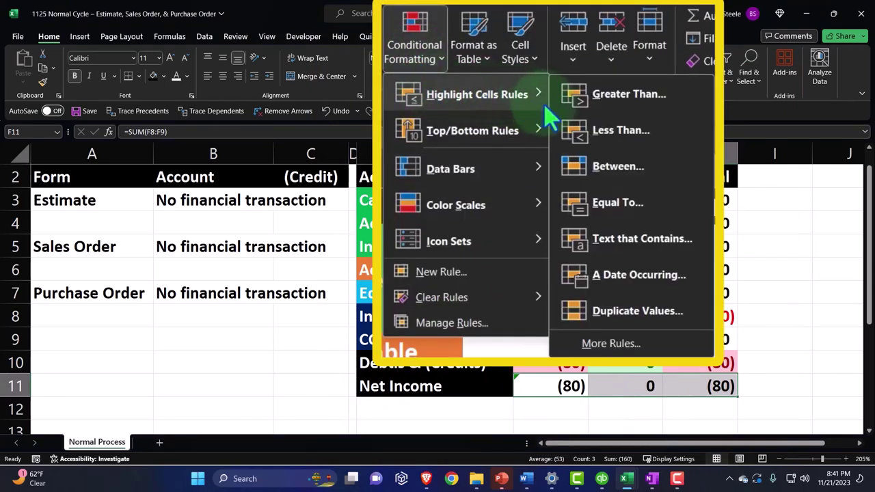
left_click(605, 131)
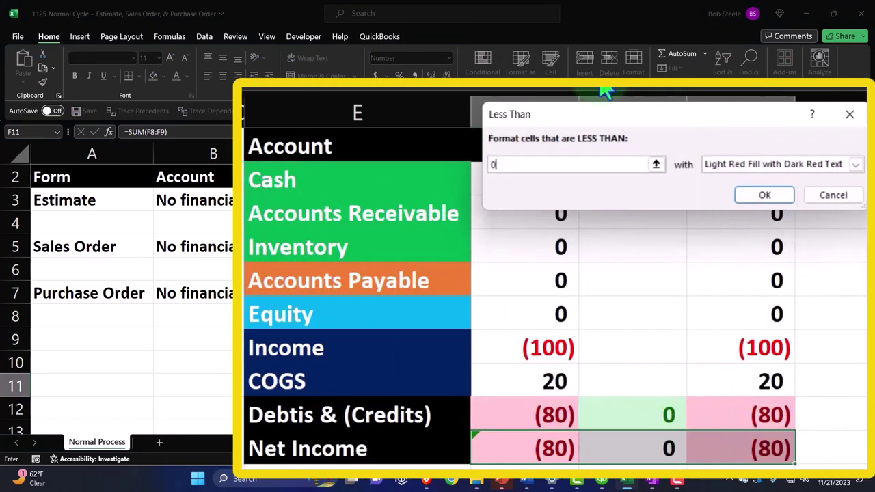
left_click(855, 166)
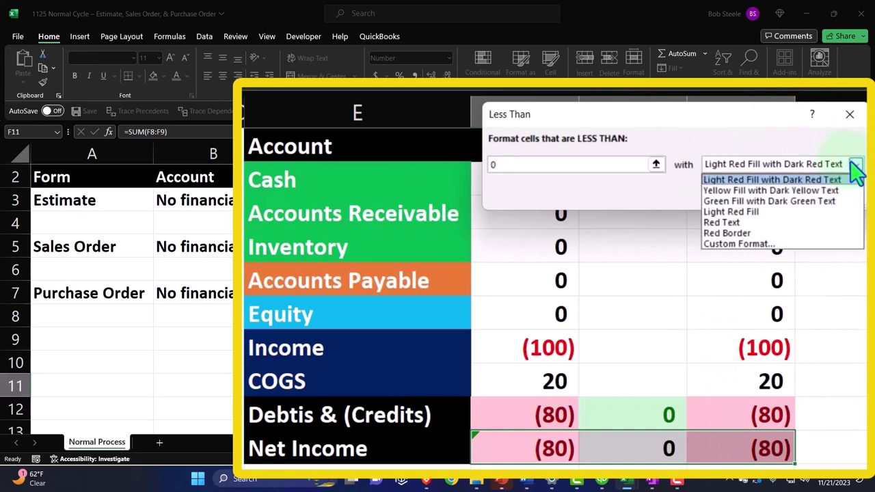
left_click(823, 201)
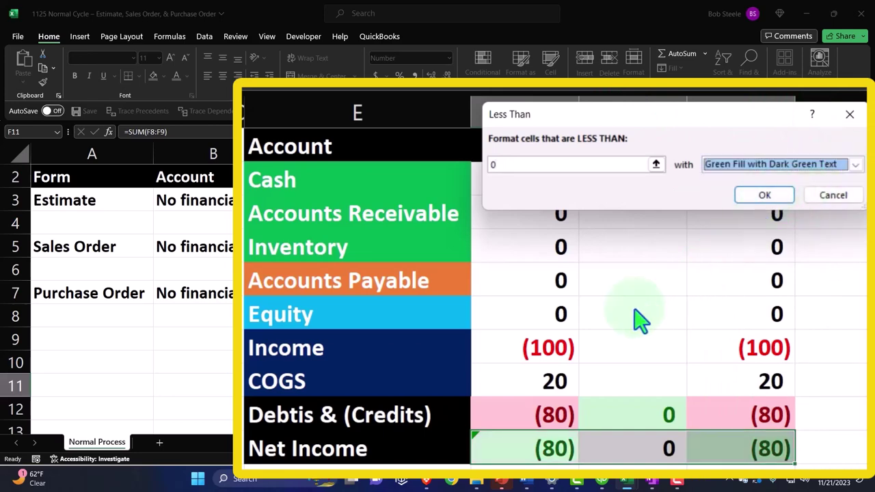
left_click(759, 197)
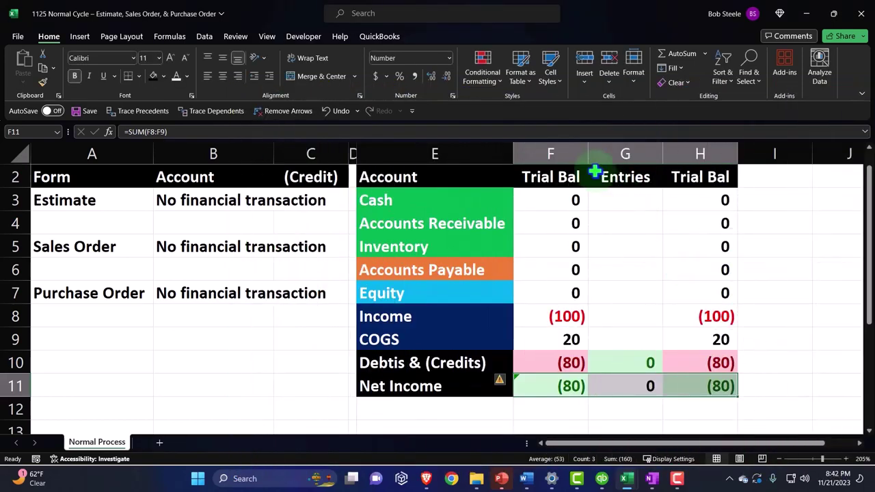
left_click(484, 77)
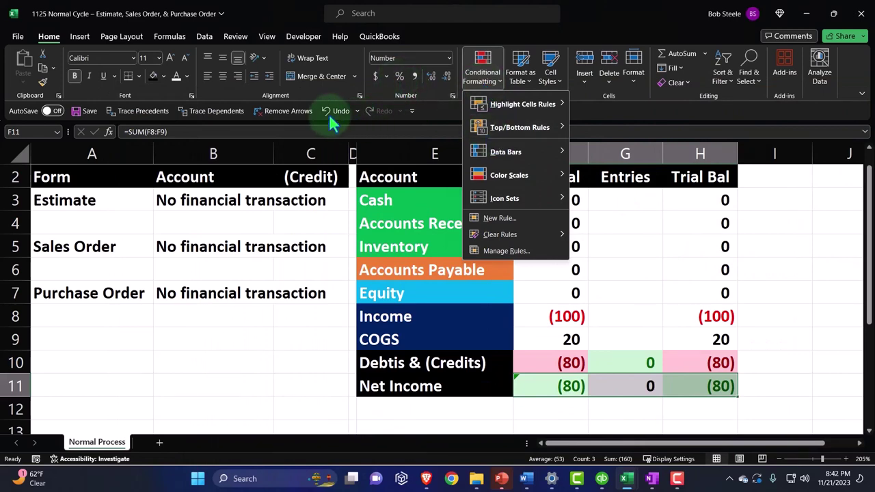
left_click(331, 122)
Add a conditional formatting rule to F11:H11 giving values less than 1 a Green Fill with Dark Green Text
left_click(478, 77)
mouse_move(519, 104)
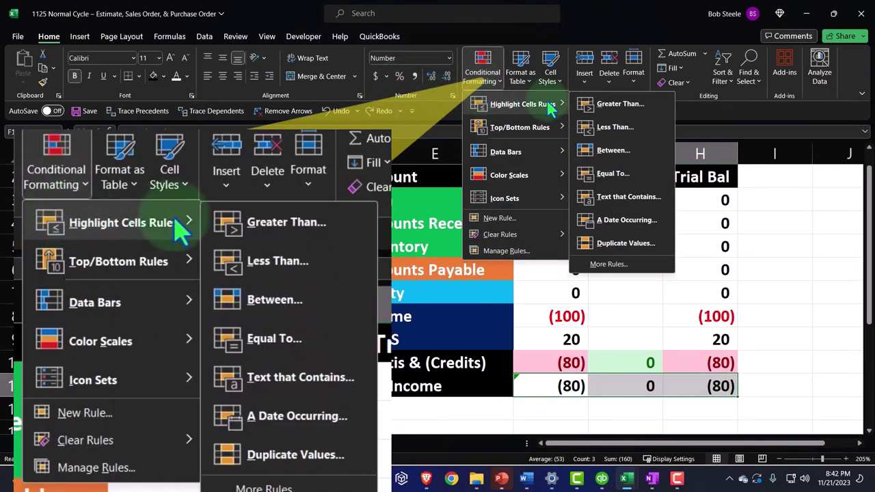
left_click(599, 130)
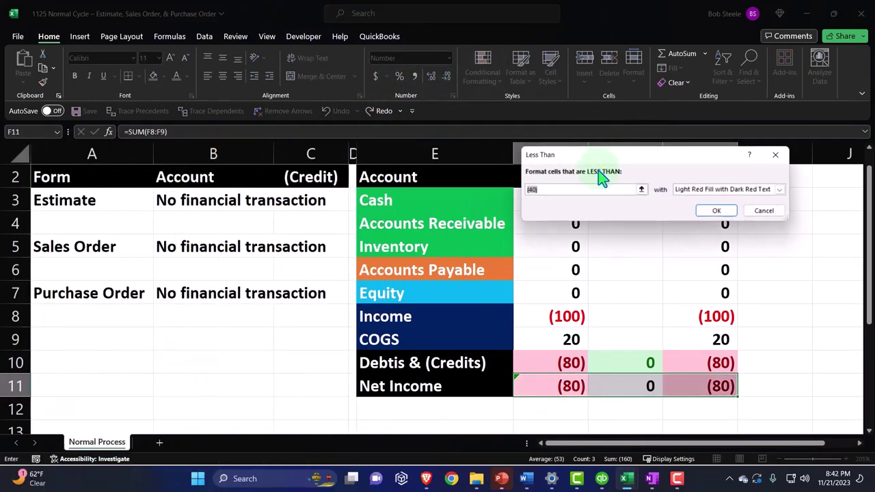
type("-1")
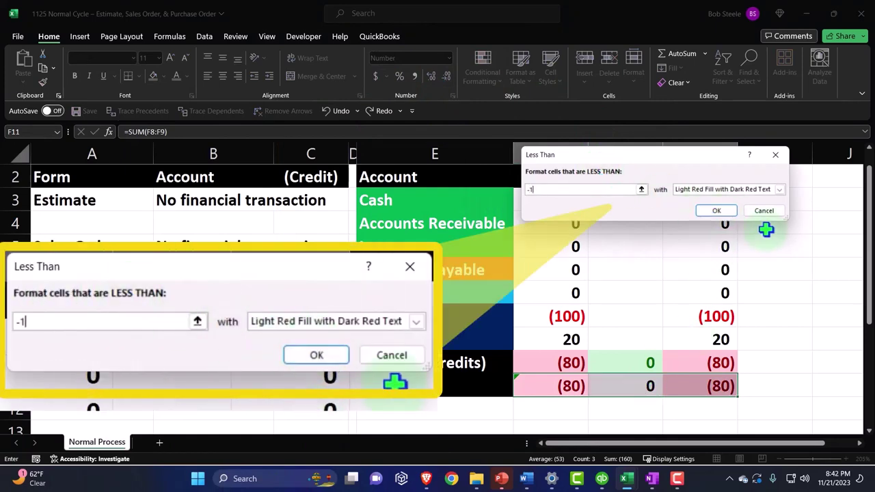
left_click(778, 190)
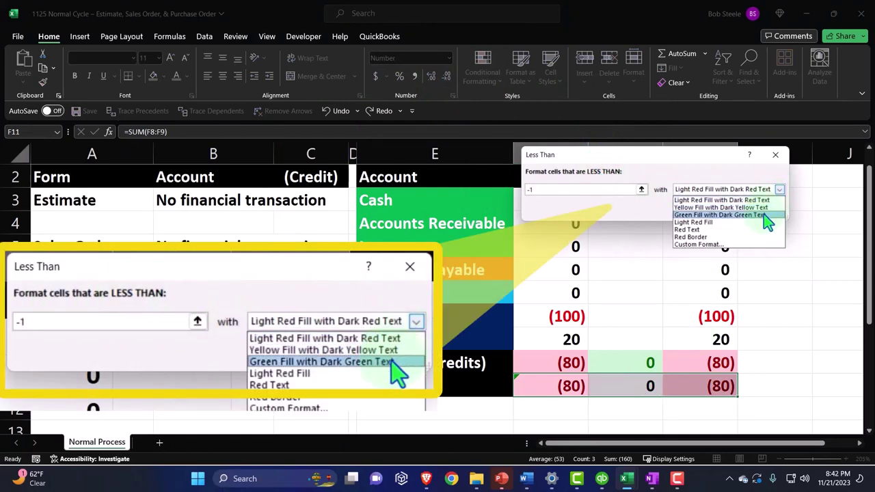
left_click(769, 214)
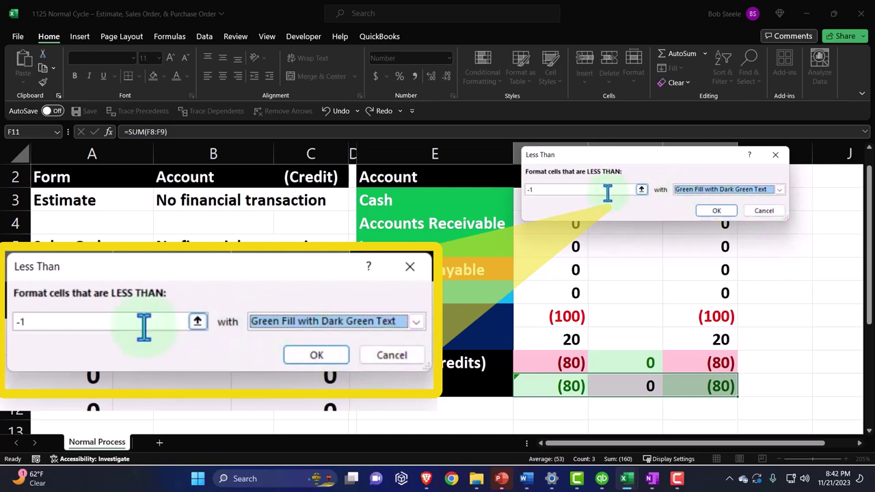
left_click(565, 189)
key("BackSpace")
key("BackSpace")
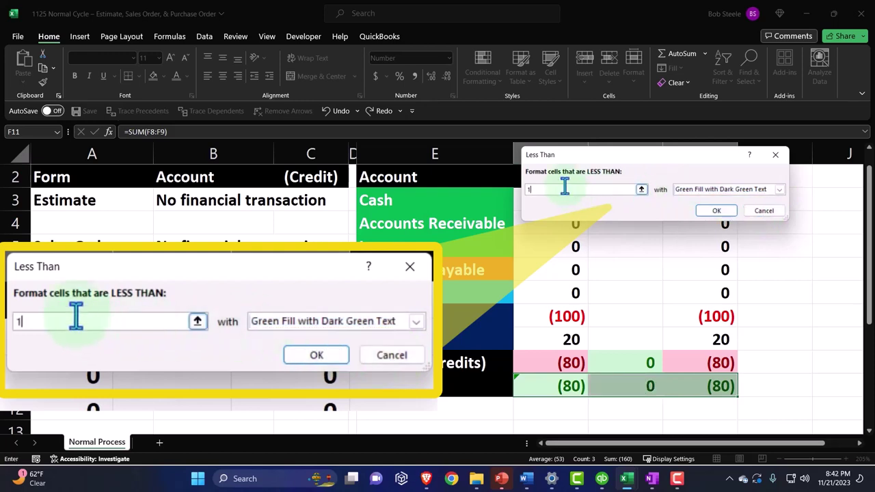
type("1")
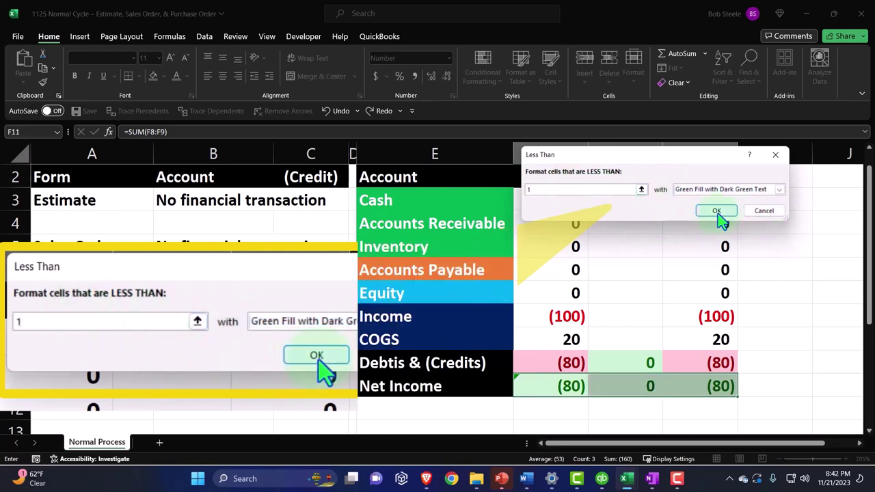
left_click(716, 212)
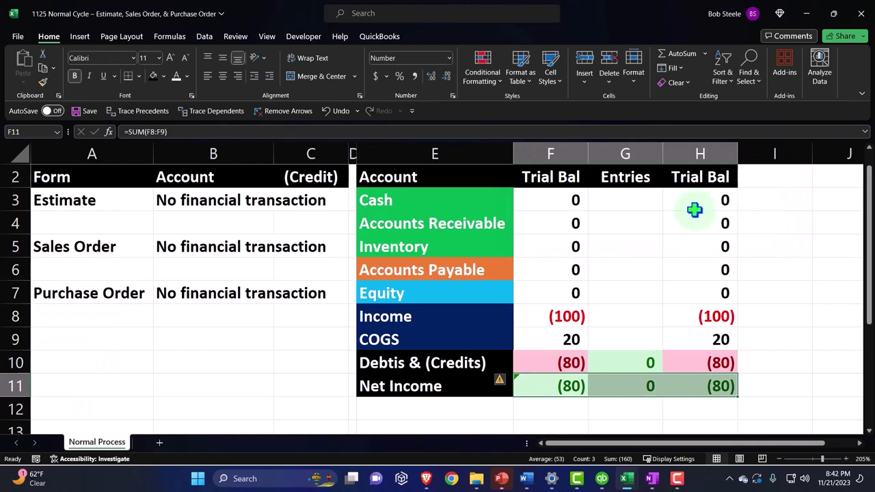
Add a rule to Net Income cell G11 formatting values less than 0 with Light Red Fill with Dark Red Text
left_click(639, 390)
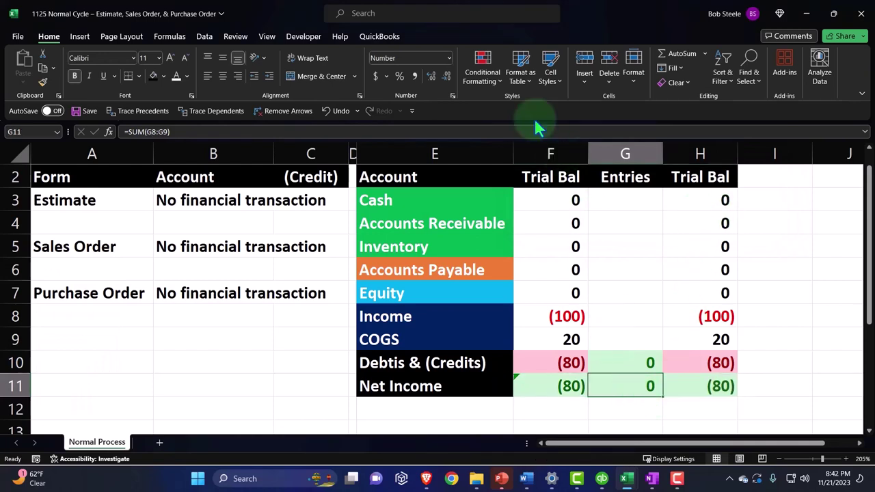
left_click(483, 73)
mouse_move(486, 104)
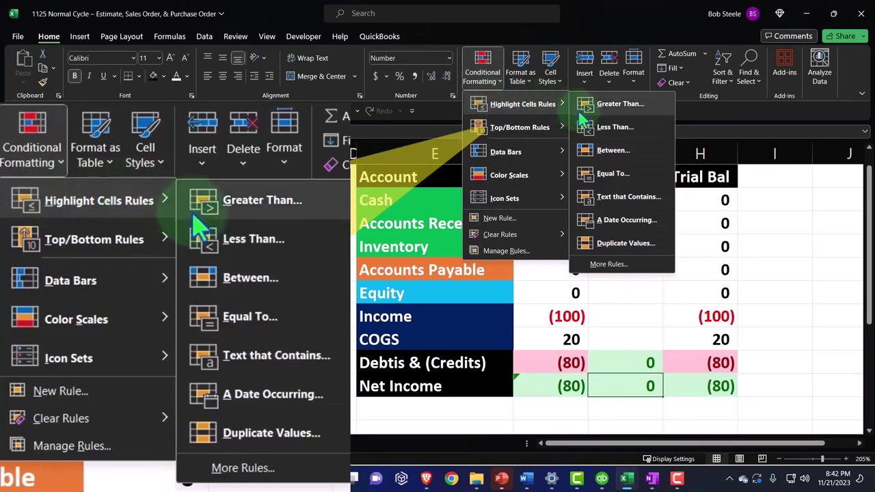
left_click(603, 127)
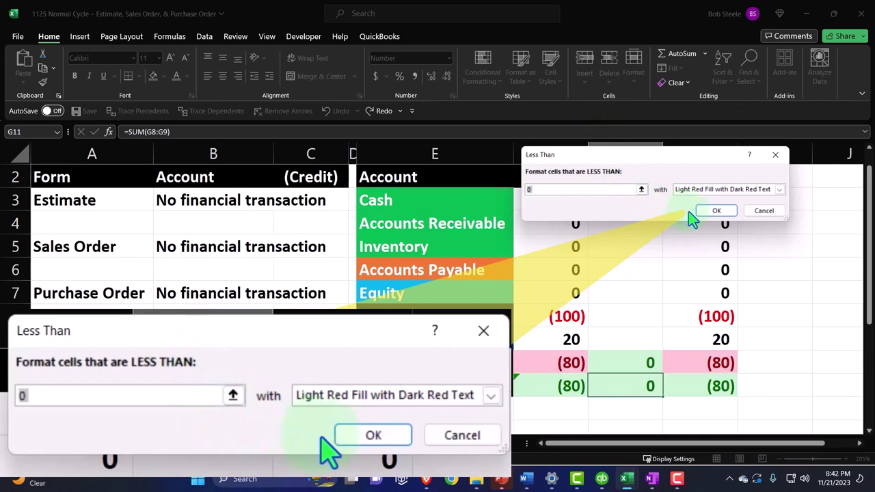
left_click(729, 213)
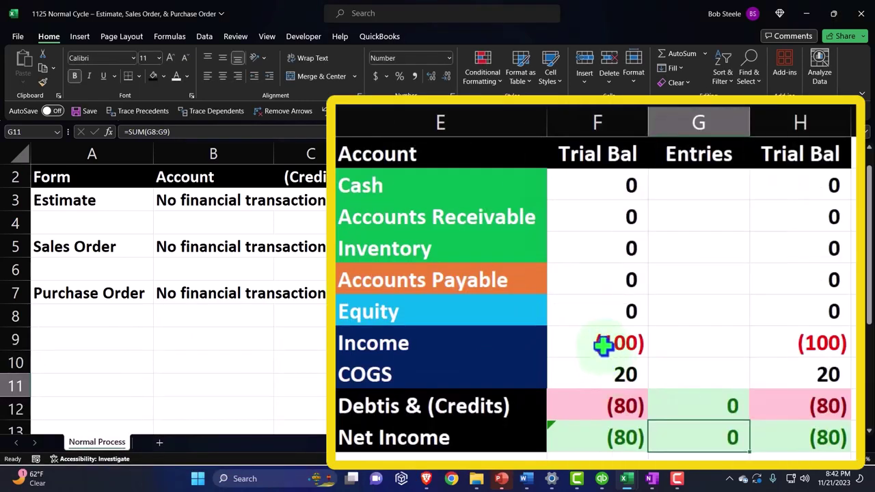
Test the Net Income formatting by setting the COGS beginning balance in F9 to 150
left_click(604, 369)
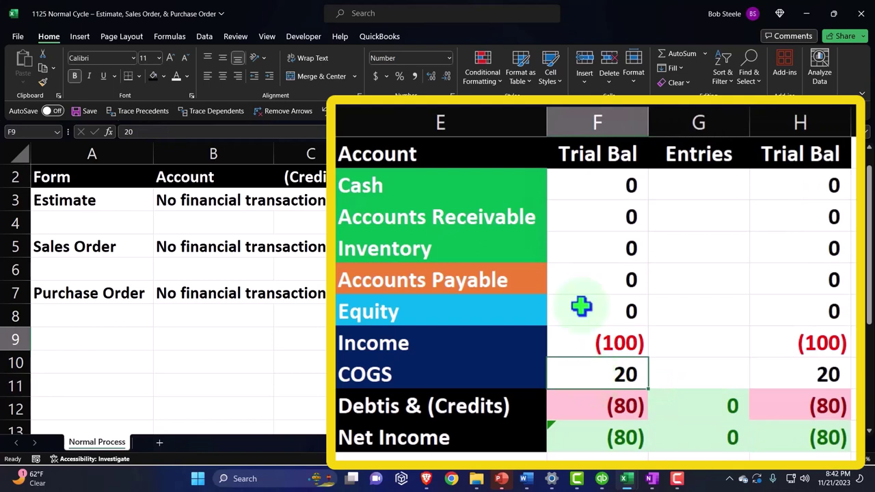
type("150")
key("Return")
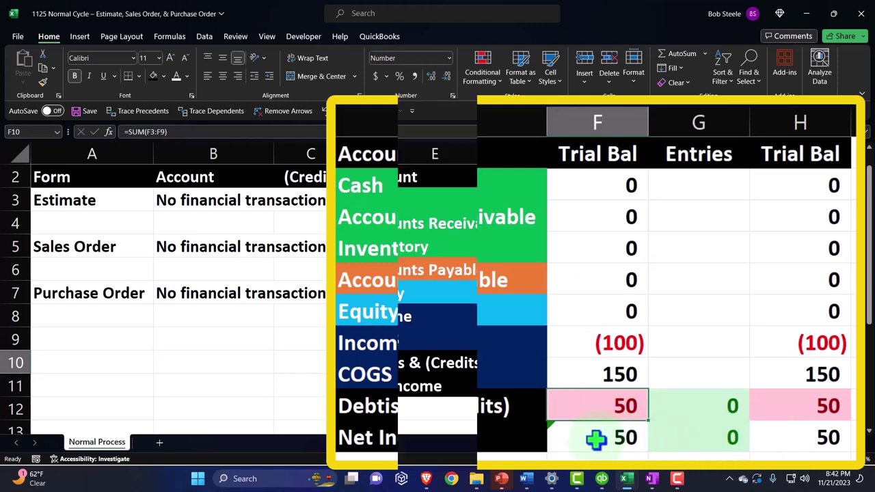
Undo the COGS test entry and add a rule to F11:H11 formatting values greater than 1 with Light Red Fill with Dark Red Text
left_click(563, 385)
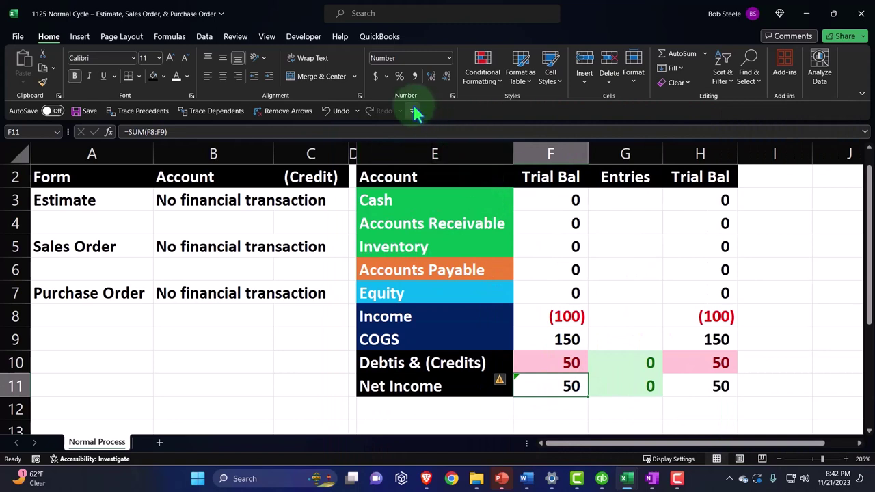
left_click(333, 112)
left_click_drag(567, 384, 685, 378)
left_click(483, 72)
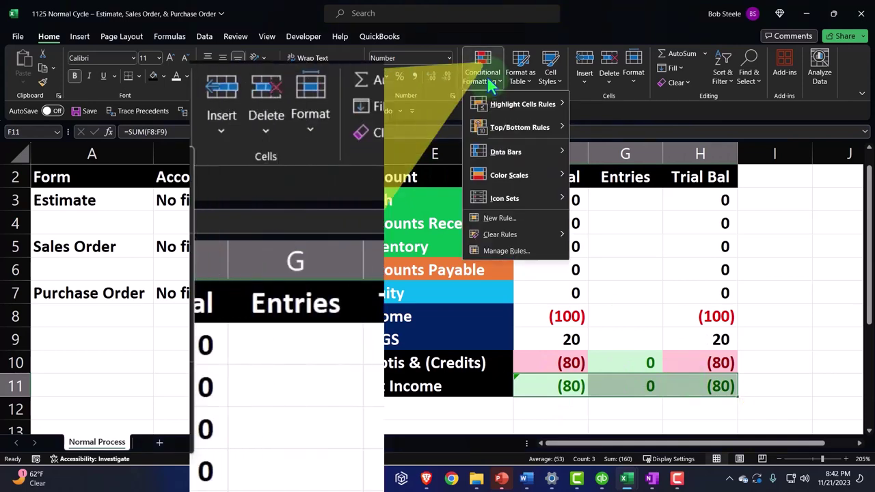
mouse_move(498, 109)
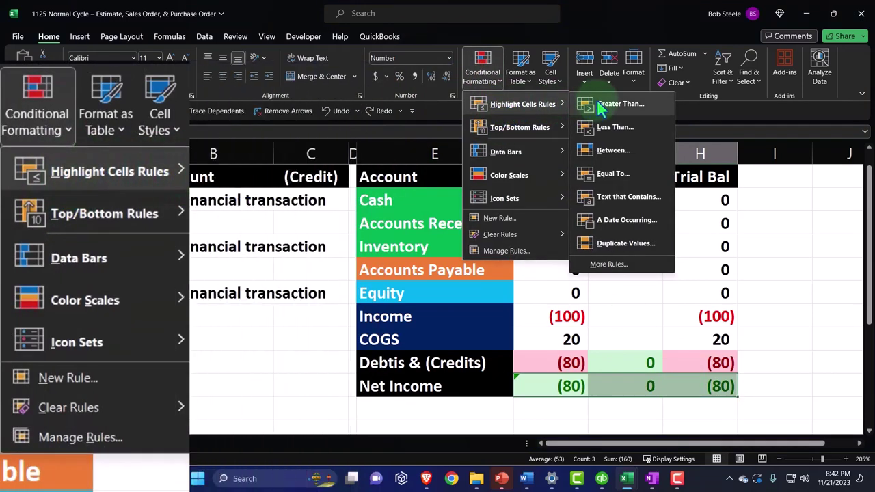
left_click(598, 104)
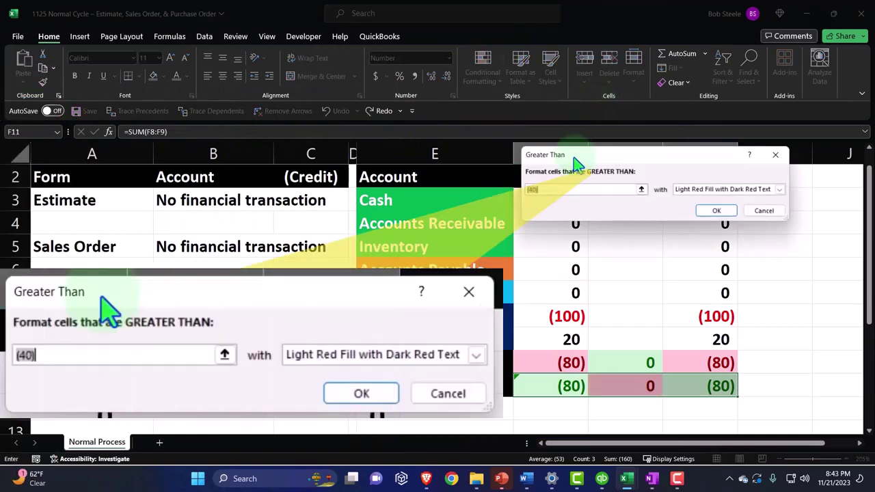
type("1")
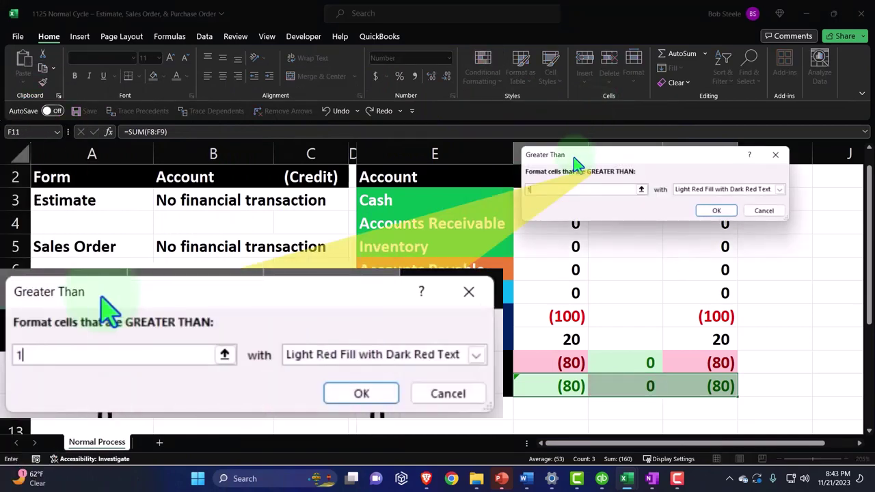
left_click(716, 212)
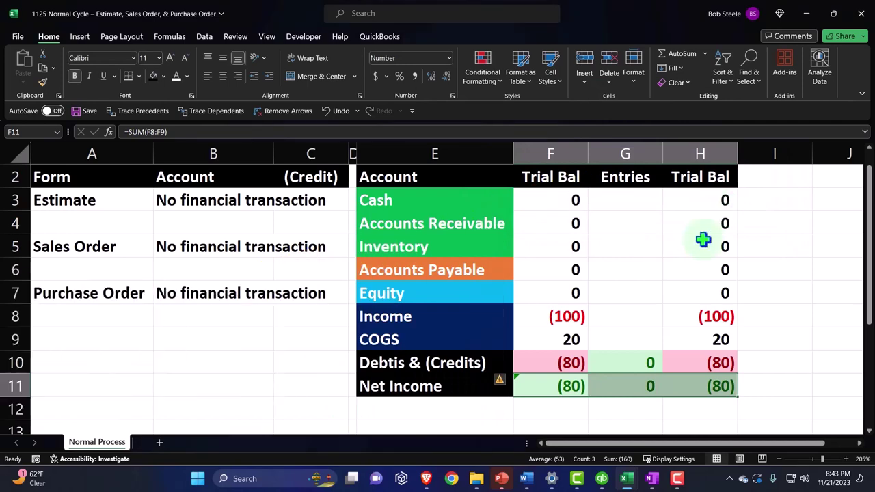
Test the greater-than rule on Net Income by setting the COGS beginning balance in F9 to 150
left_click(566, 339)
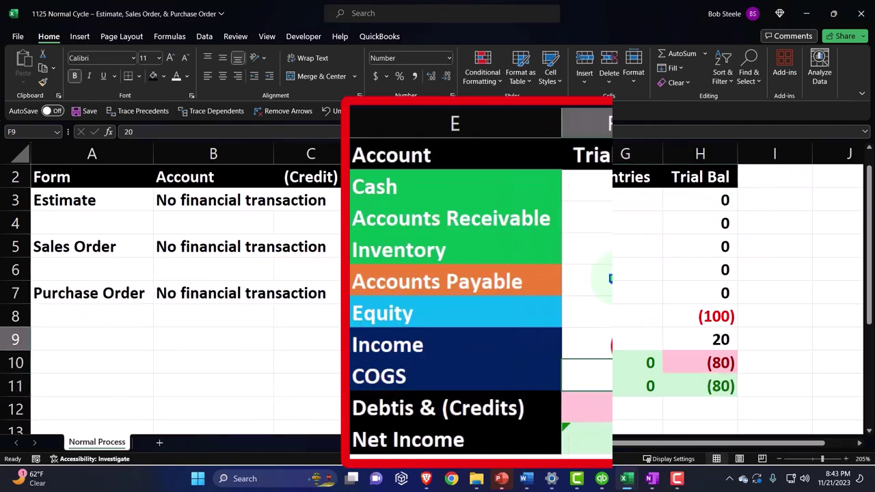
type("150")
key("Return")
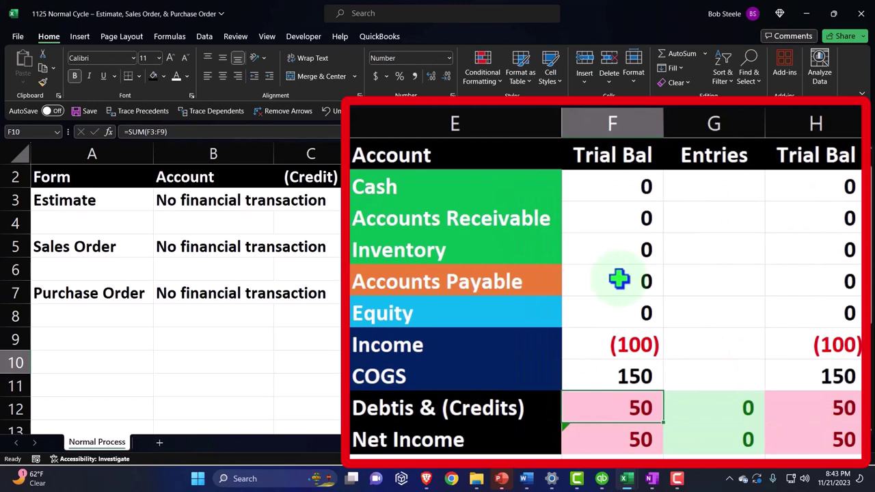
Reset the beginning balances of Income in F8 and COGS in F9 to 0
left_click(629, 338)
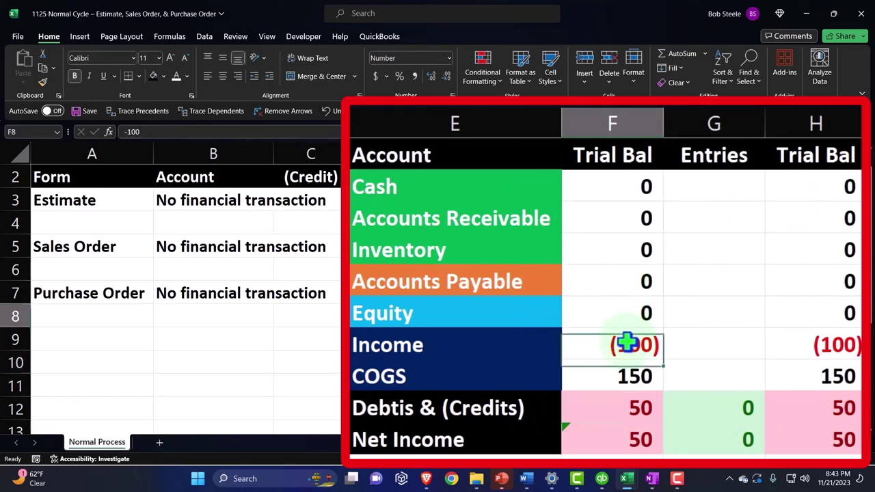
type("0")
key("Return")
type("0")
key("Return")
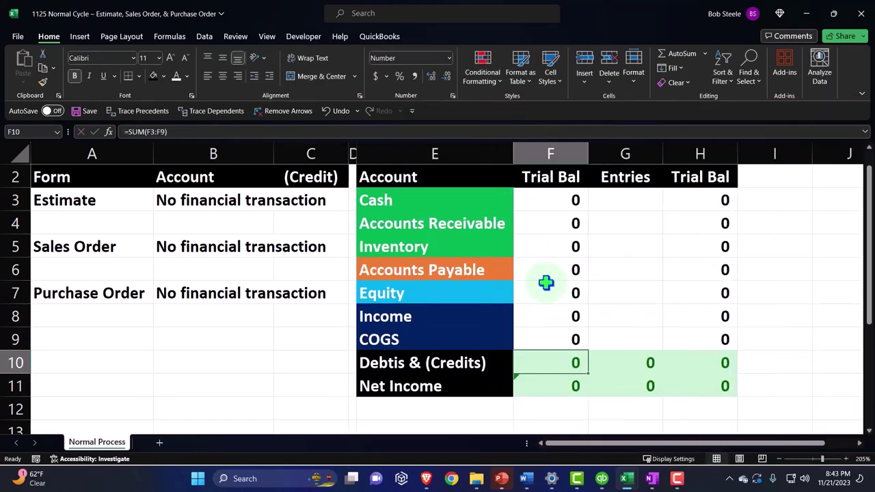
Give the transaction area A3:C15 a pale cyan fill from the standard color palette and All Borders
left_click_drag(90, 198, 360, 364)
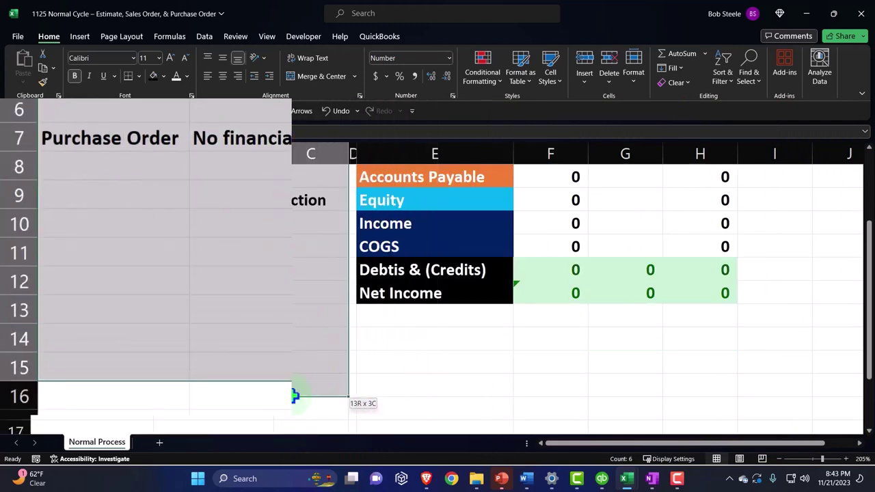
scroll(273, 355, "up", 2)
right_click(177, 249)
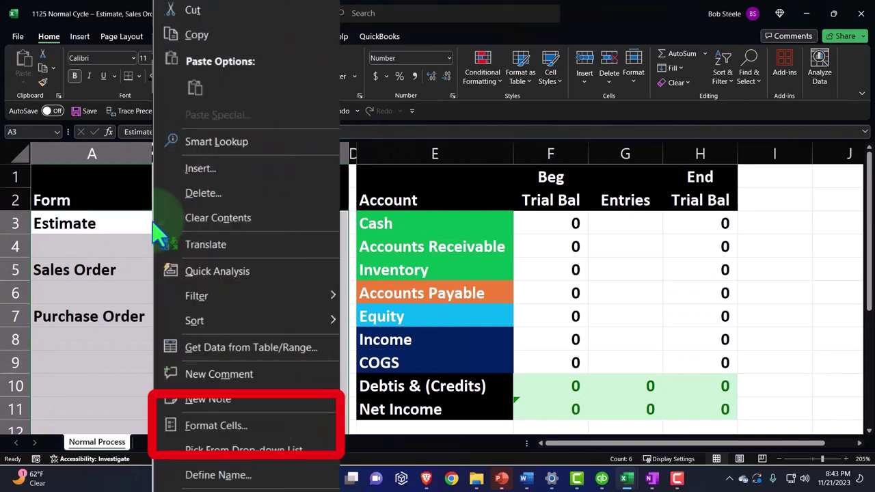
left_click(217, 427)
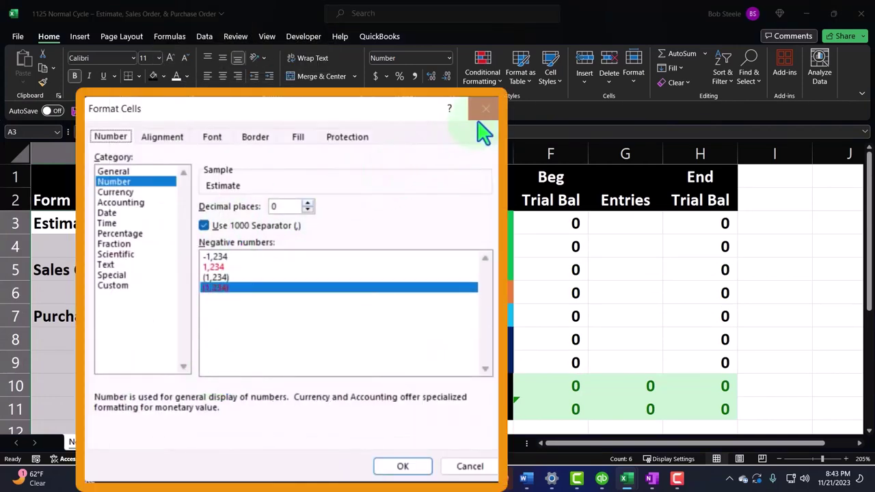
left_click(406, 196)
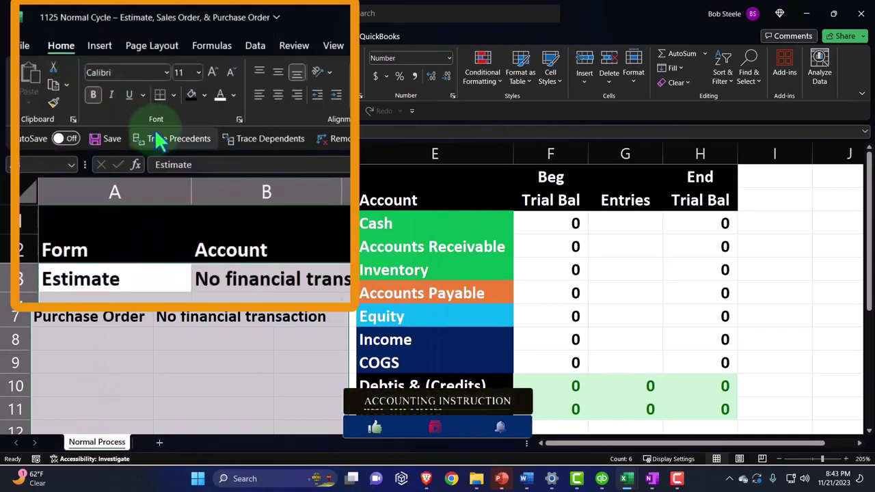
left_click(162, 76)
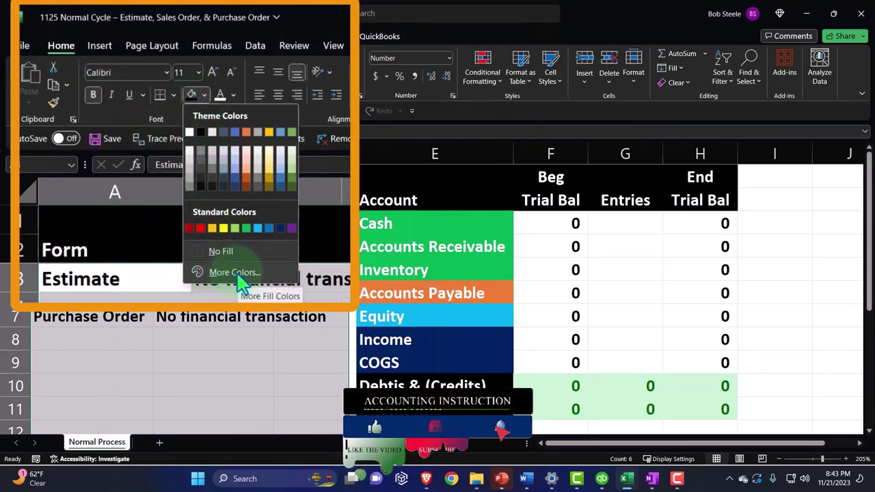
left_click(188, 218)
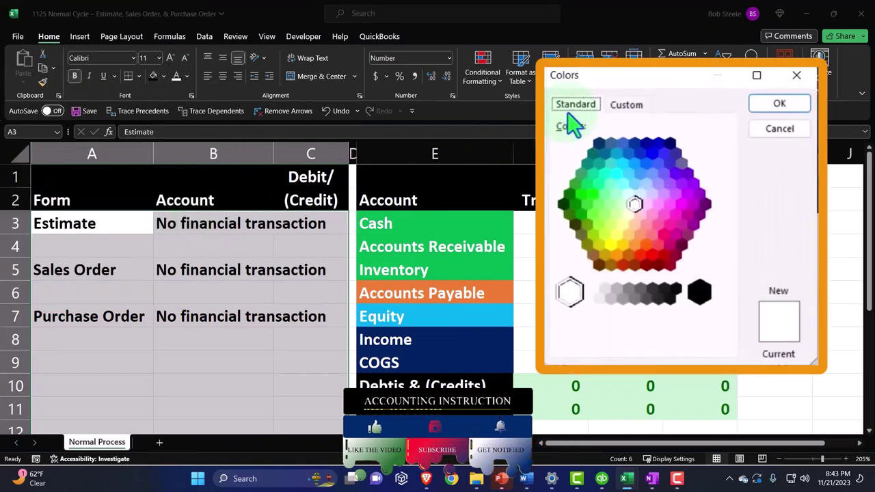
left_click(622, 149)
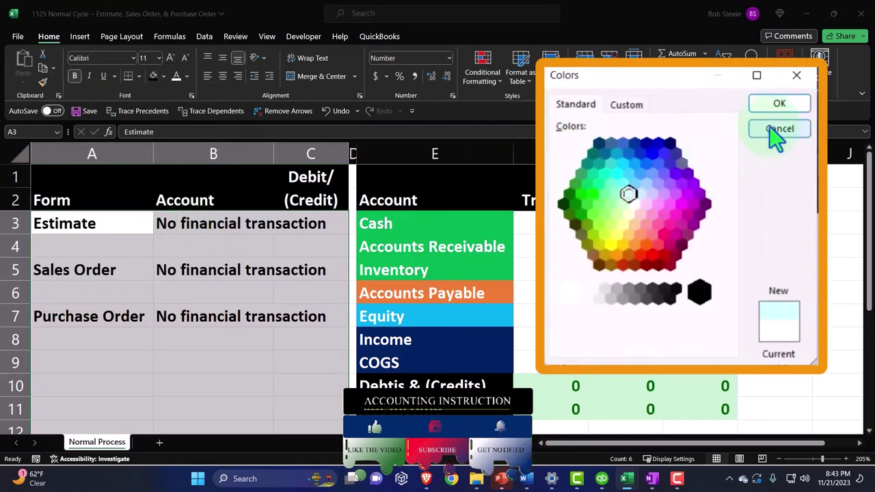
left_click(779, 104)
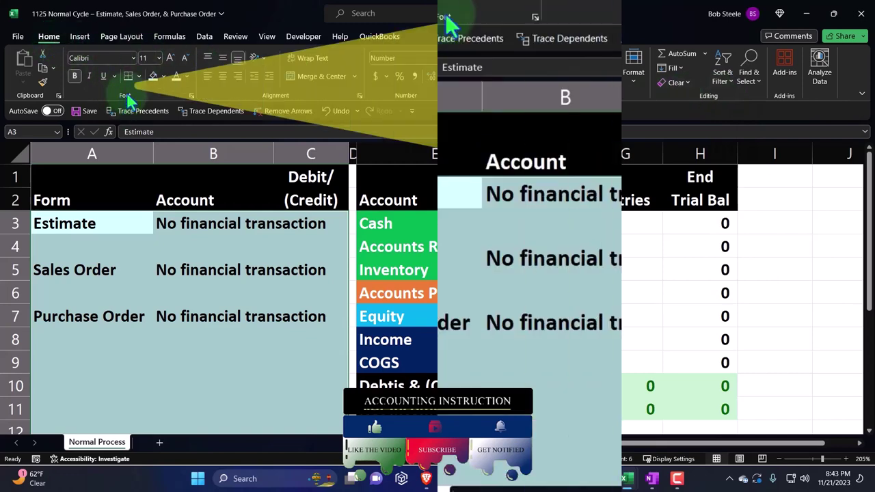
left_click(138, 76)
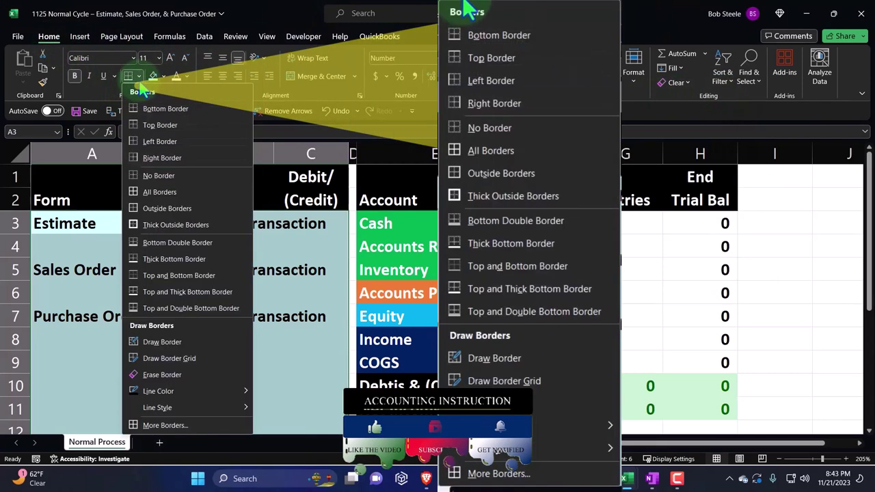
left_click(164, 192)
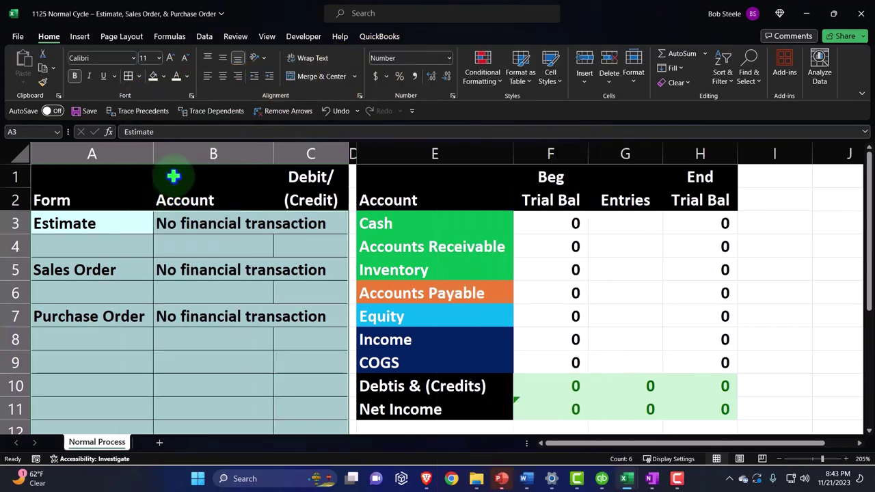
Apply the same pale cyan fill and all borders to F3:H9, and put all borders on the whole trial balance E1:H11
left_click_drag(555, 225, 691, 354)
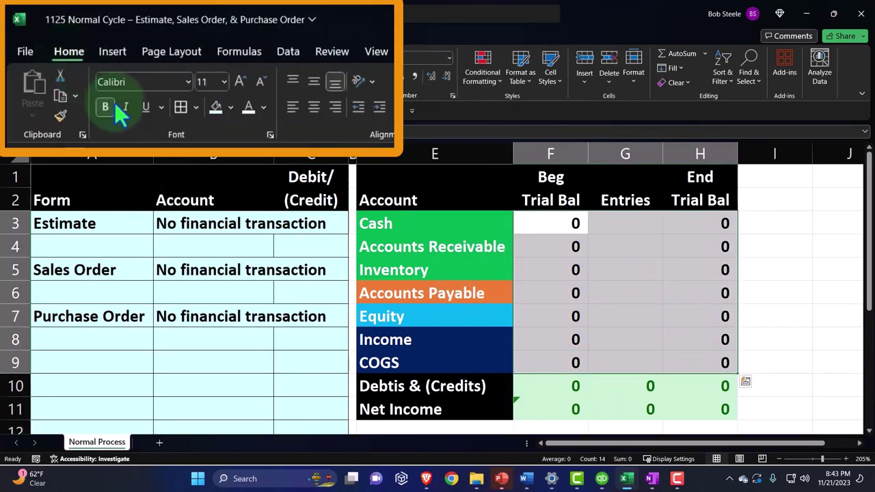
left_click(213, 107)
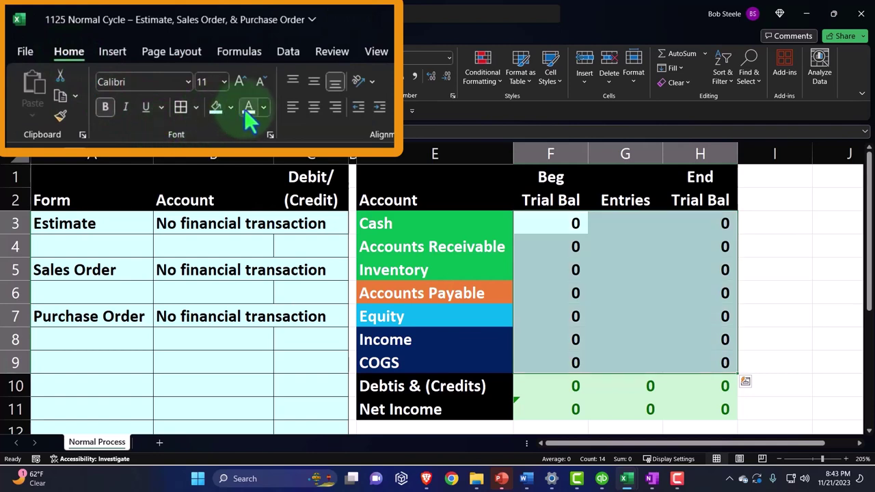
left_click(180, 107)
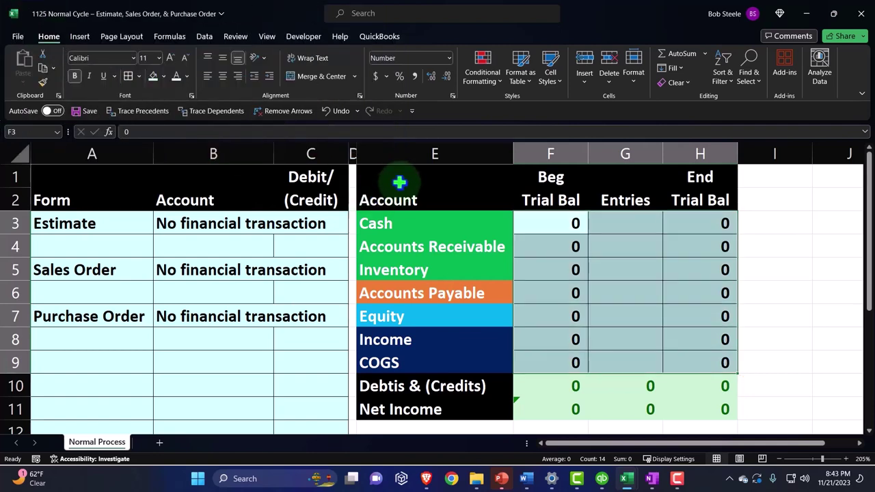
left_click_drag(387, 169, 681, 400)
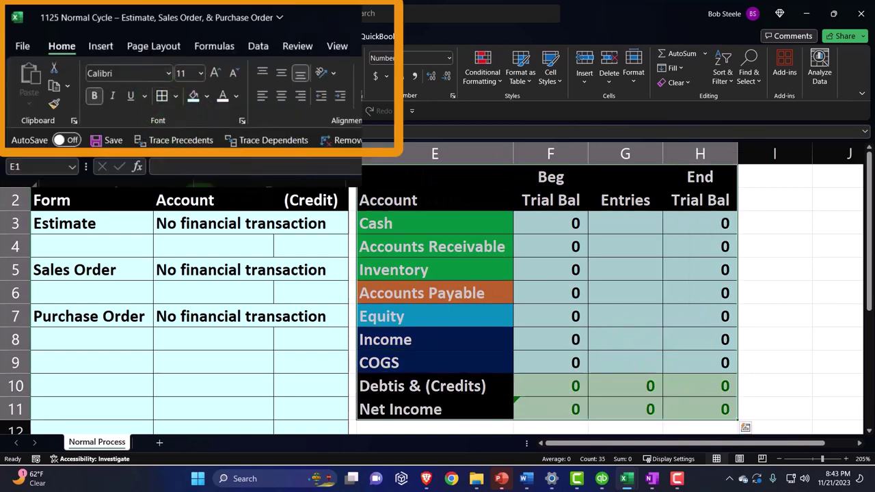
left_click(225, 371)
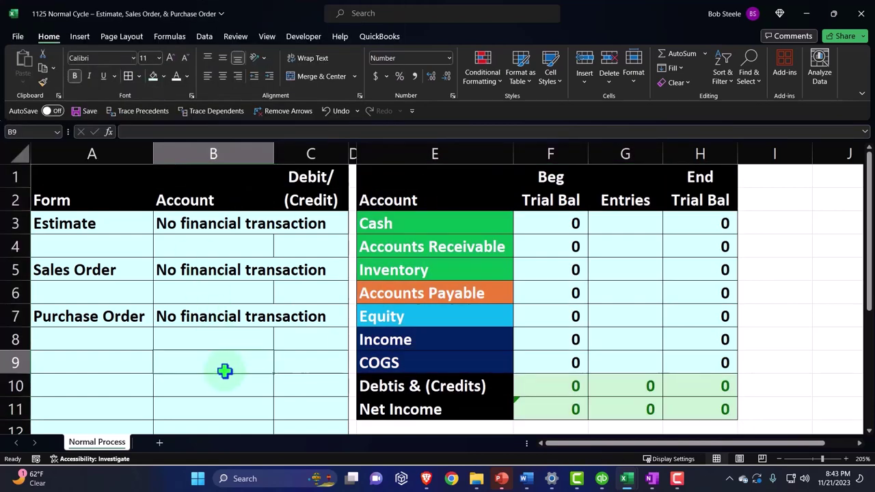